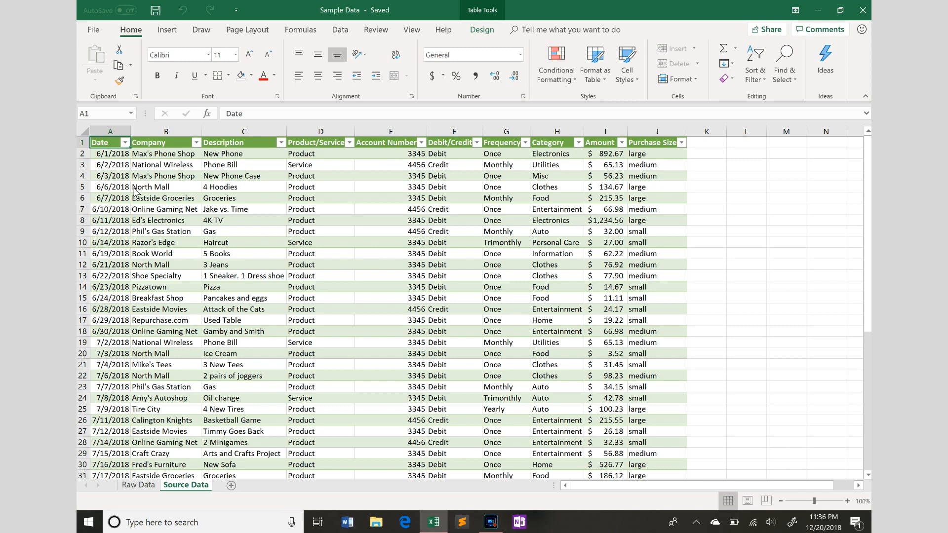
# - Create a PivotTable on a new worksheet from the source data table, Table2
pyautogui.moveTo(867, 194); pyautogui.dragTo(867, 227)
pyautogui.click(170, 33)
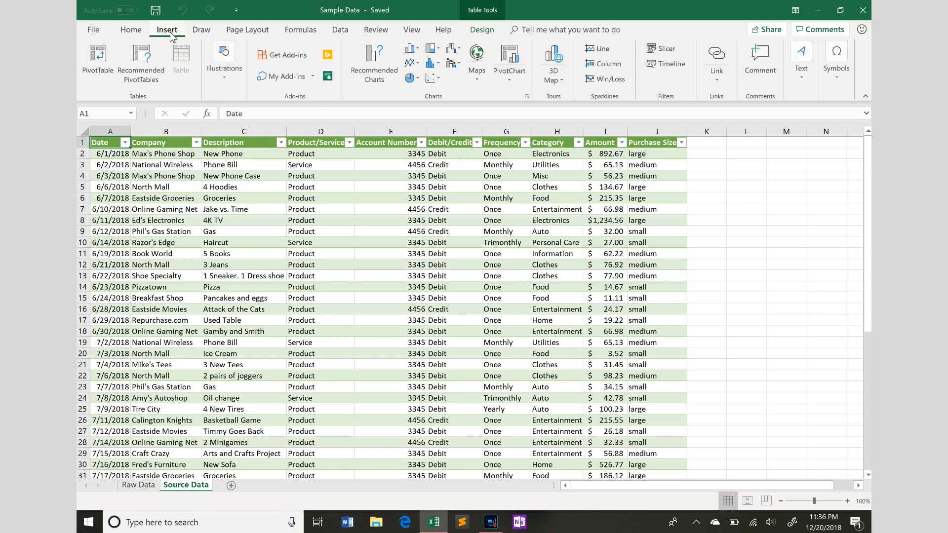
pyautogui.click(90, 77)
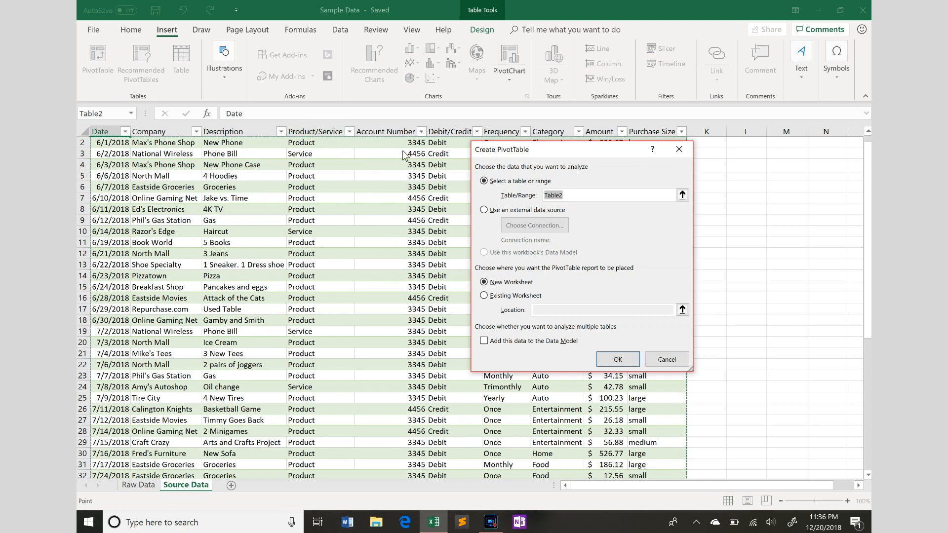
pyautogui.click(618, 360)
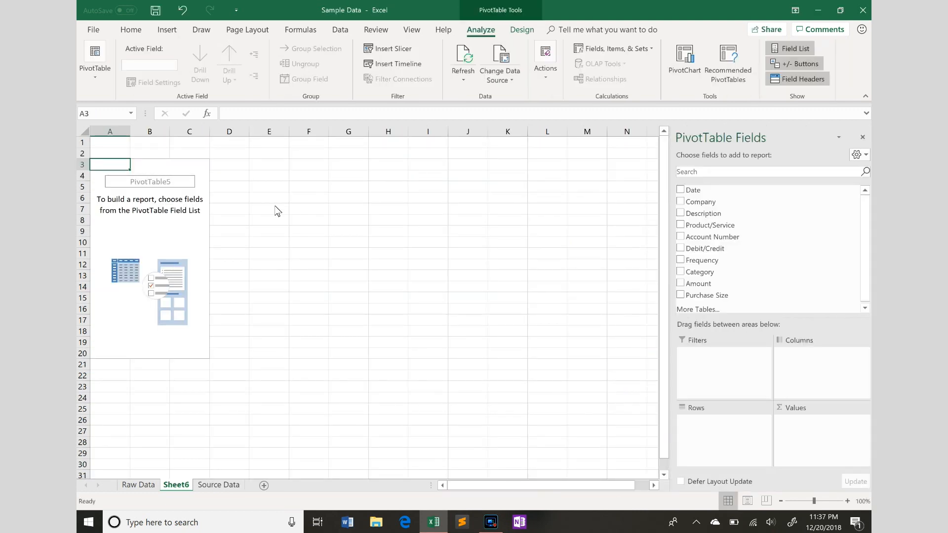
# - Name the PivotTable "Personal Expenses Jun-Aug"
pyautogui.click(93, 82)
pyautogui.click(121, 127)
pyautogui.doubleClick(89, 131)
pyautogui.write('Personal E')
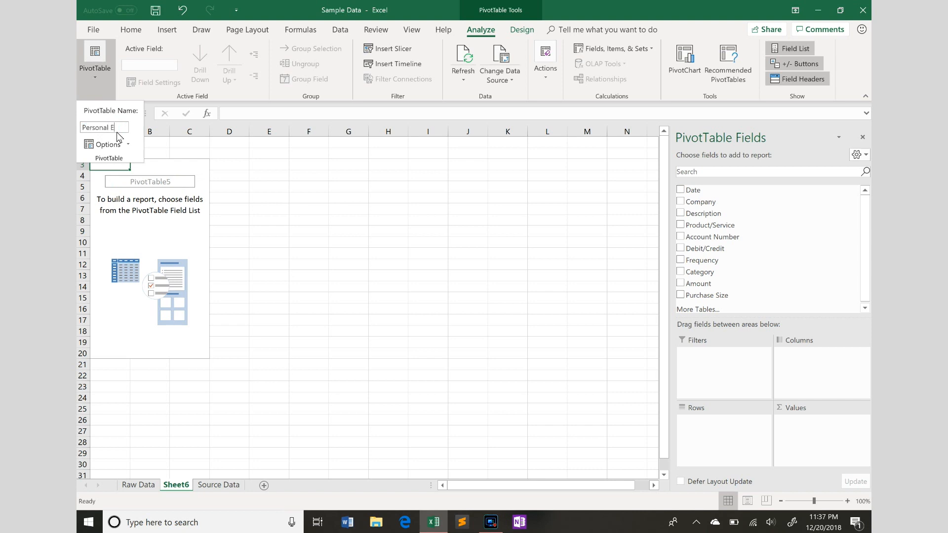
pyautogui.write('xpenses Ju')
pyautogui.write('n-Aug')
pyautogui.press('Return')
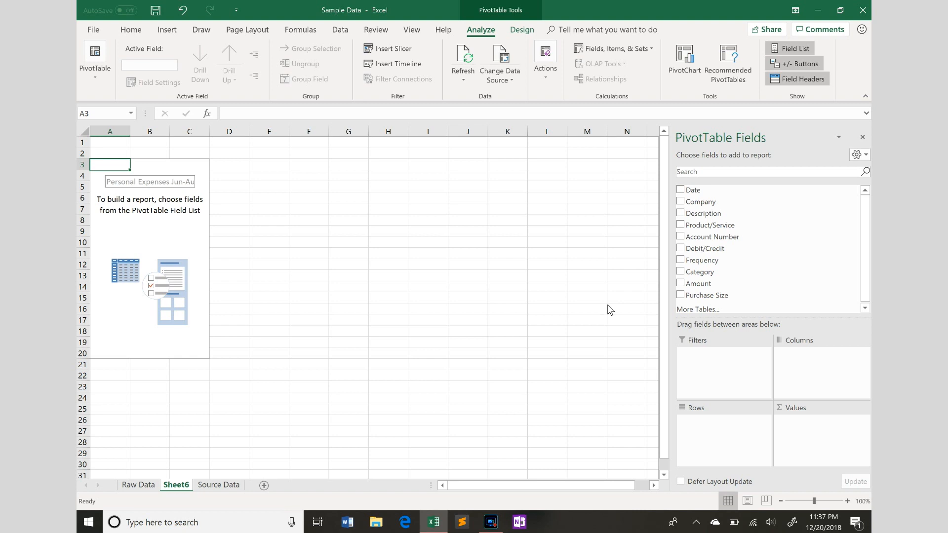
# - Add the Amount field to the PivotTable's Values area
pyautogui.click(706, 285)
pyautogui.moveTo(709, 287); pyautogui.dragTo(785, 427)
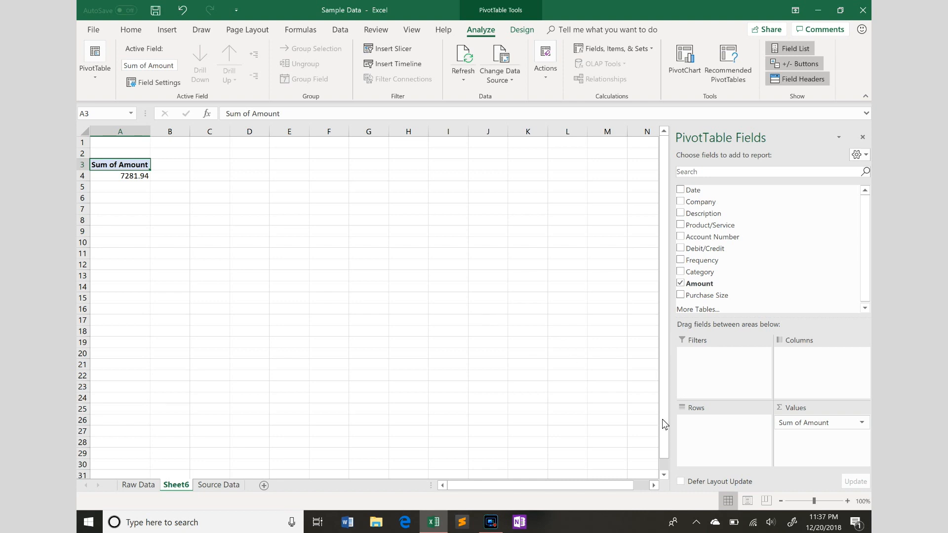
# - Summarize the PivotTable's Amount value field by Count
pyautogui.click(862, 424)
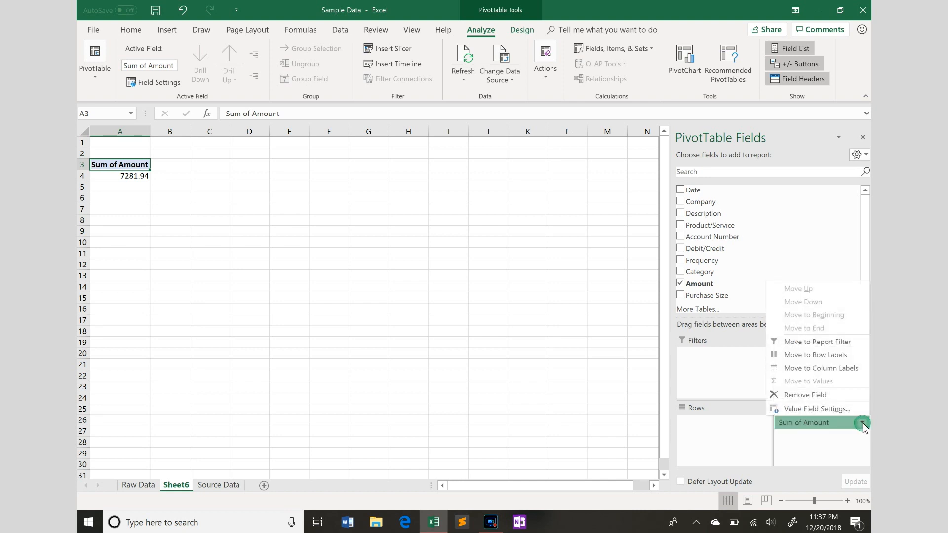
pyautogui.click(826, 410)
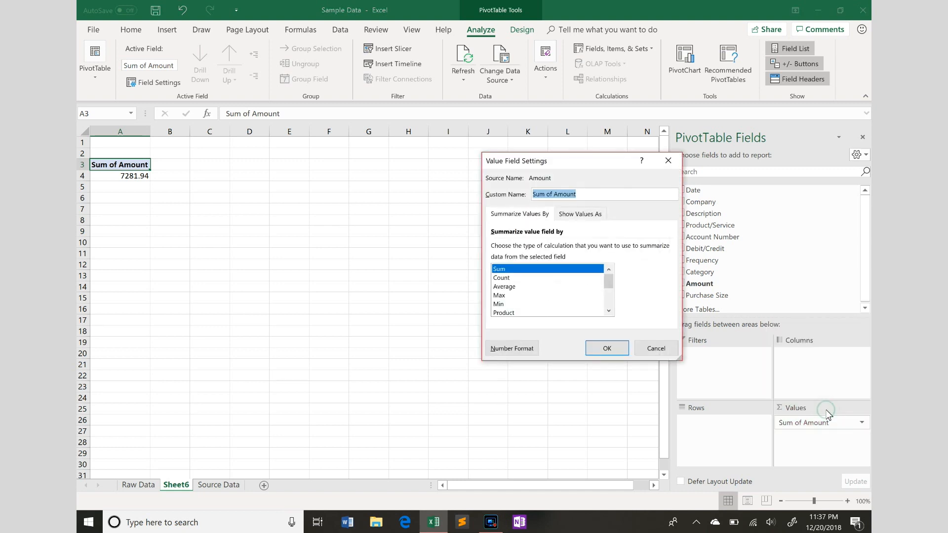
pyautogui.click(517, 277)
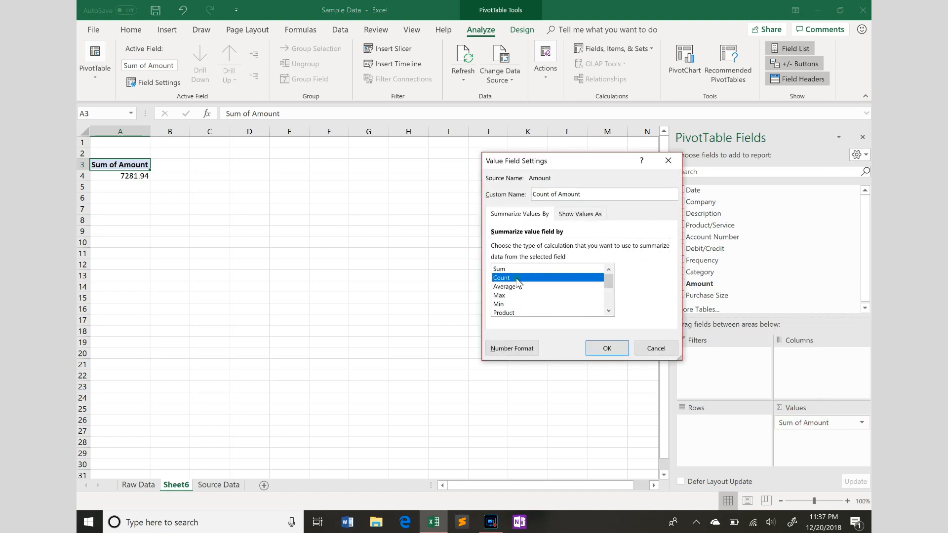
pyautogui.click(606, 349)
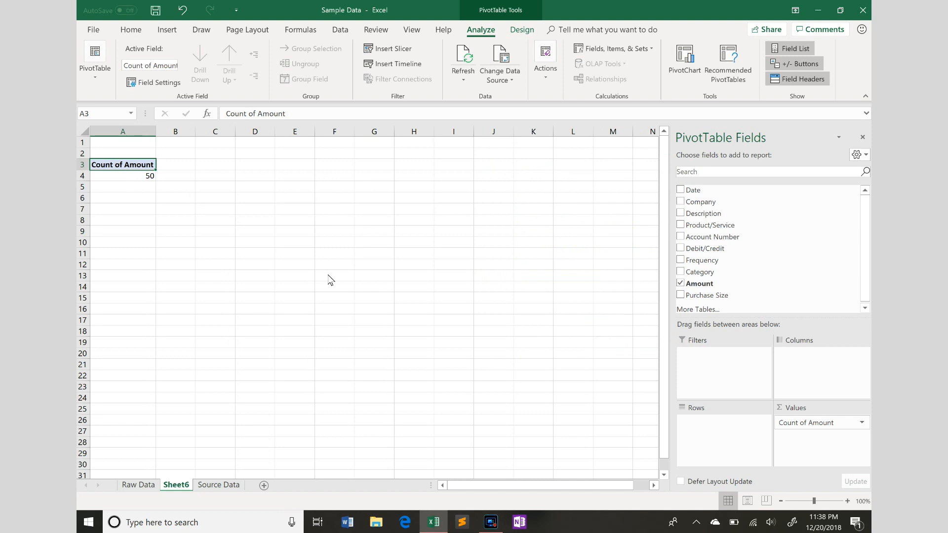
# - Change the Amount value field's summary calculation to Average
pyautogui.click(841, 425)
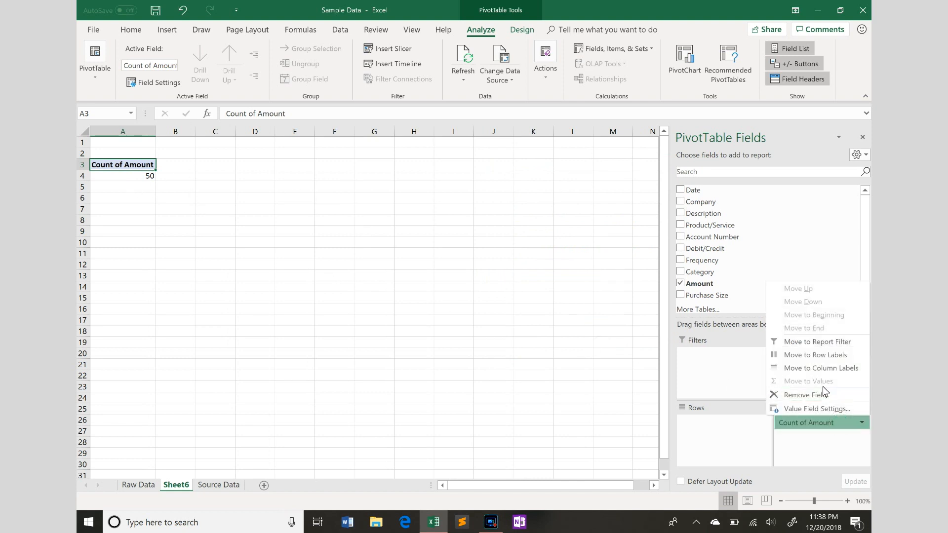
pyautogui.click(813, 408)
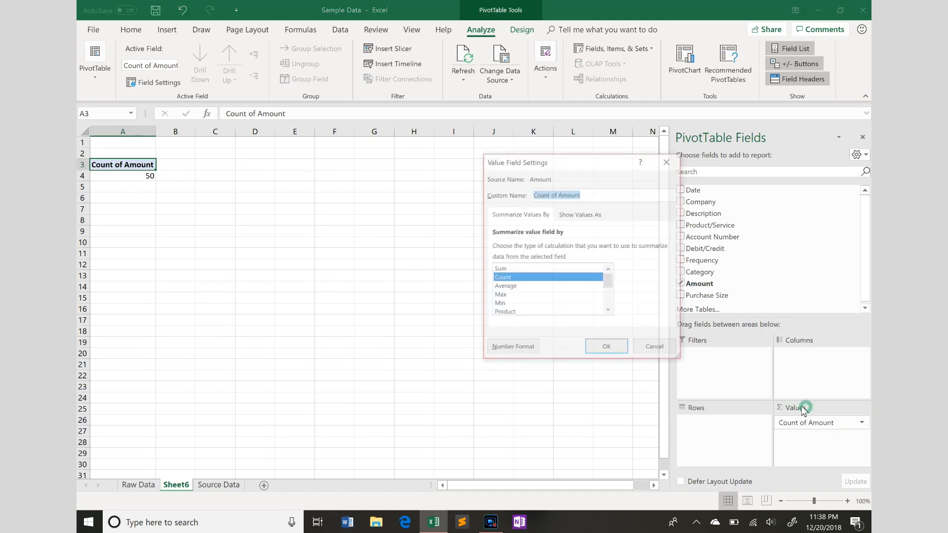
pyautogui.click(505, 286)
pyautogui.click(606, 349)
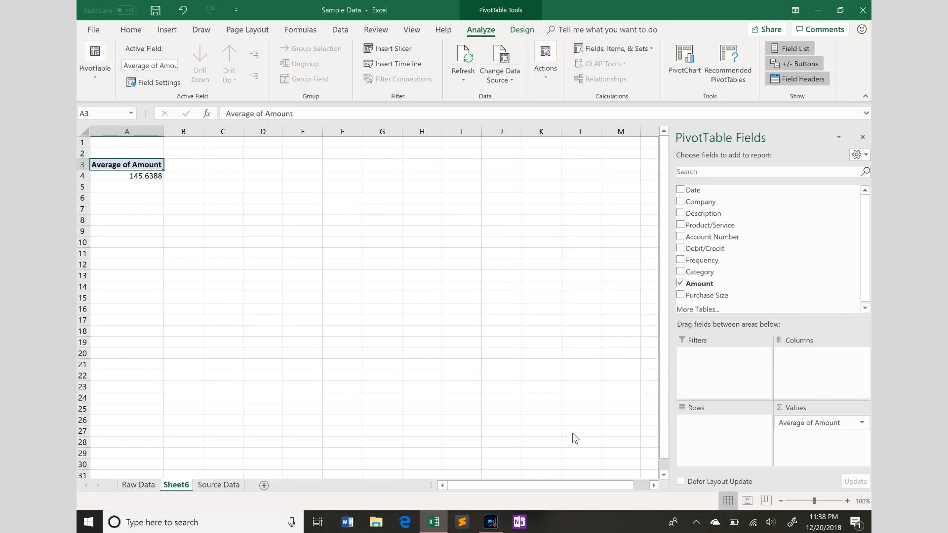
# - Summarize the Amount value field by Sum and format its numbers as Currency
pyautogui.click(846, 422)
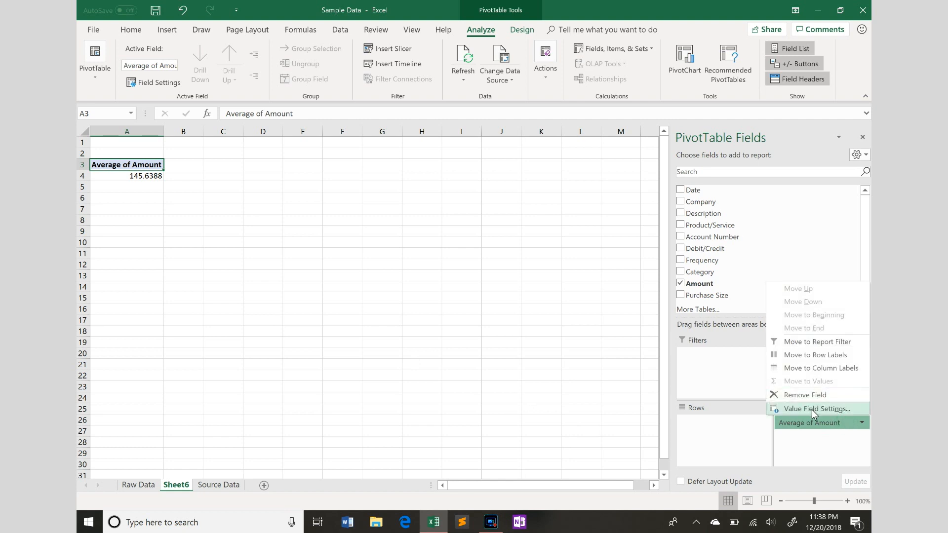
pyautogui.click(832, 408)
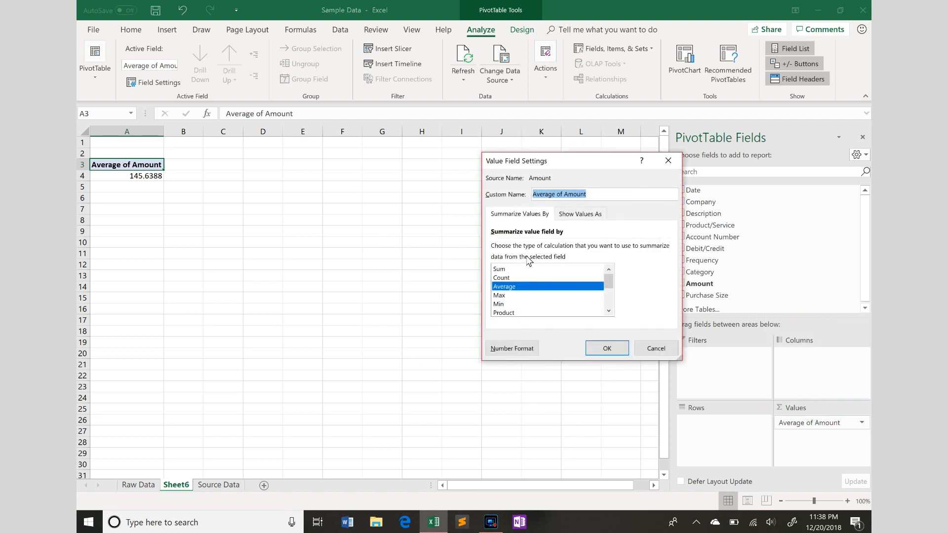
pyautogui.click(499, 269)
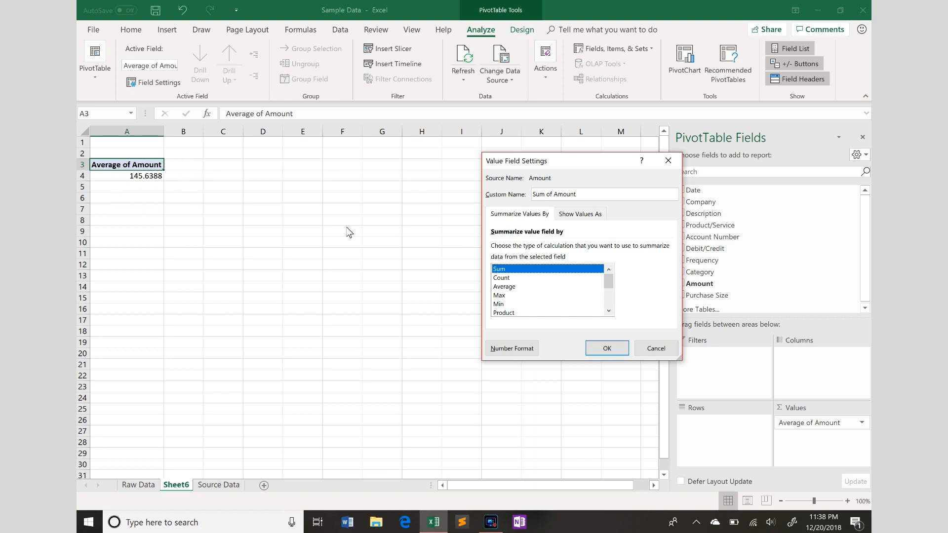
pyautogui.click(522, 349)
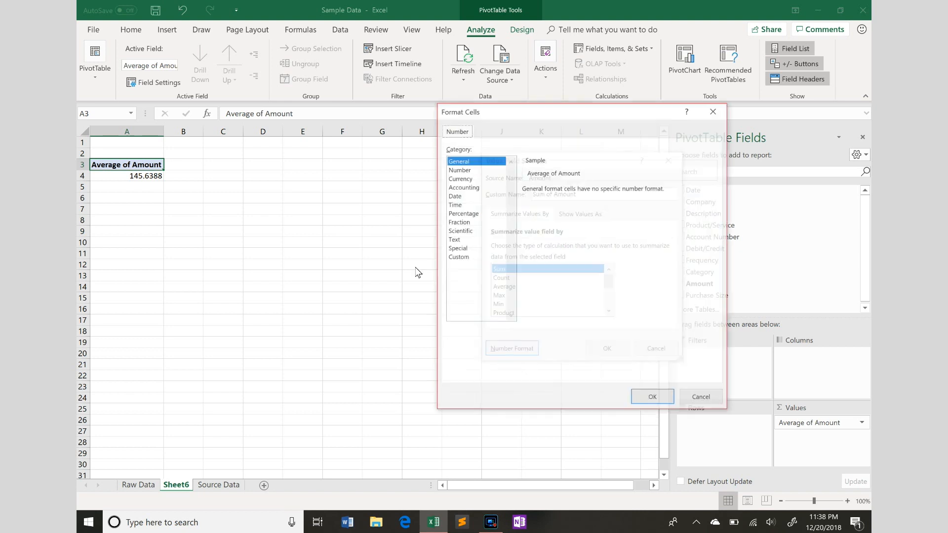
pyautogui.click(465, 178)
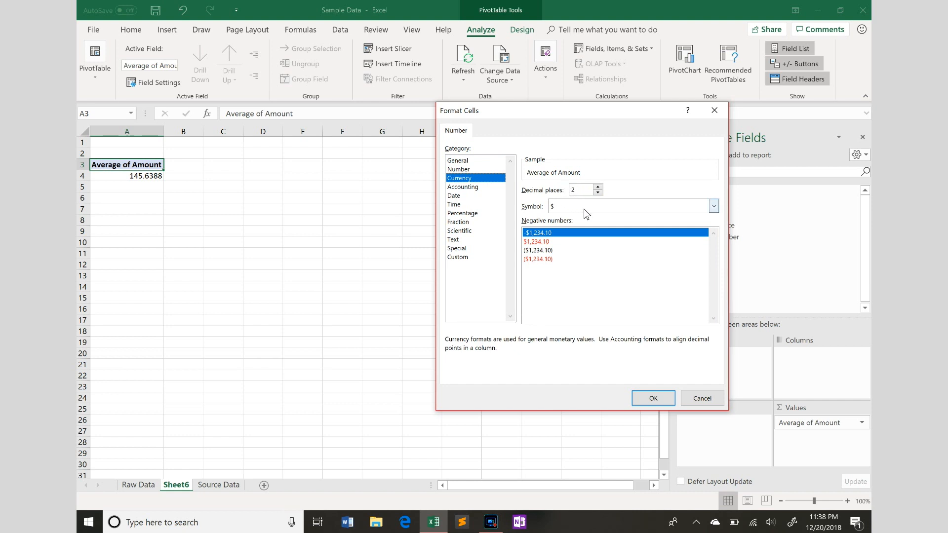
pyautogui.click(653, 398)
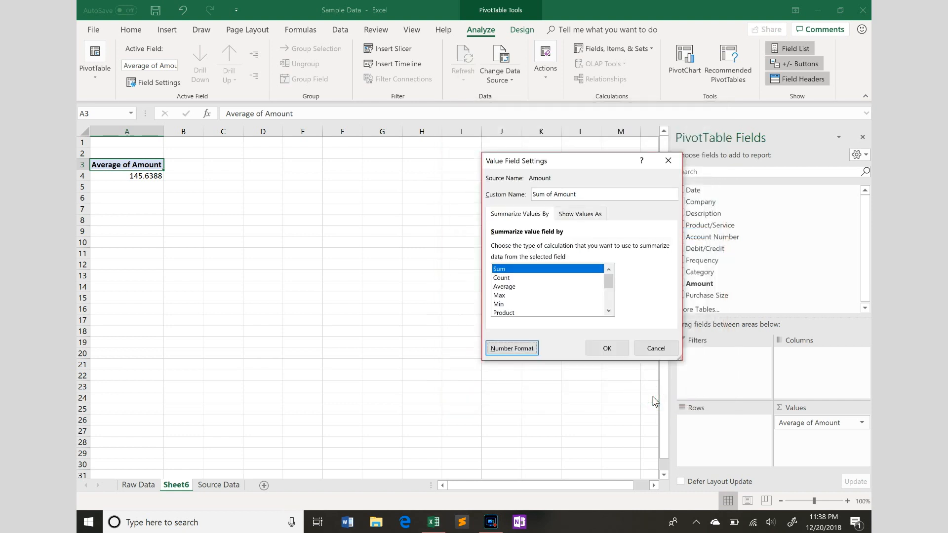
pyautogui.click(610, 349)
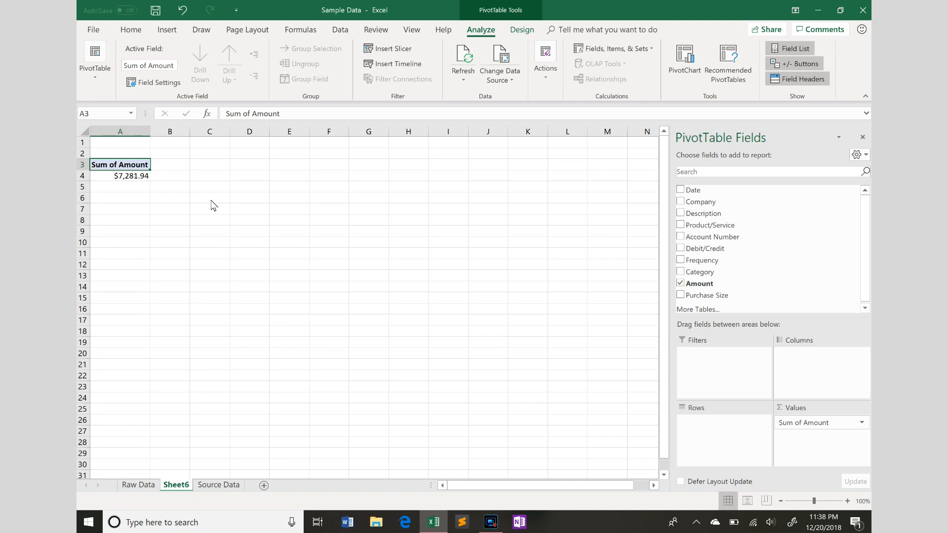
# - Add the Category field to the PivotTable's Rows area
pyautogui.moveTo(686, 273); pyautogui.dragTo(698, 433)
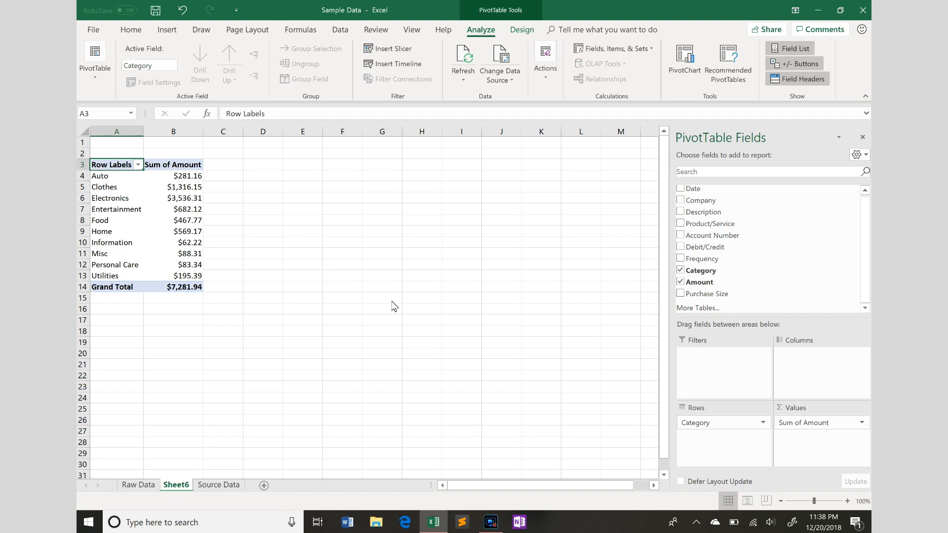
# - Nest Purchase Size under Category in the Rows area, and collapse and re-expand the Auto group
pyautogui.moveTo(694, 296); pyautogui.dragTo(697, 439)
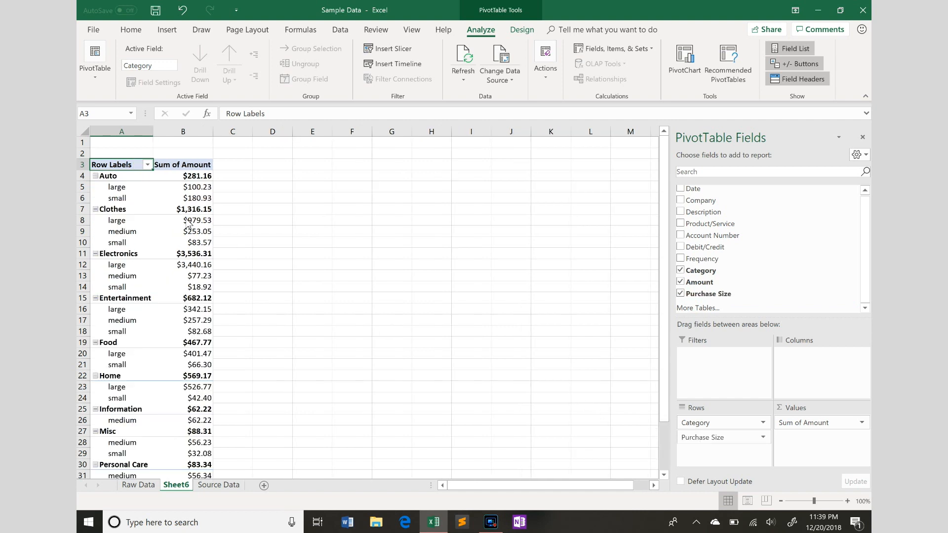
pyautogui.click(96, 177)
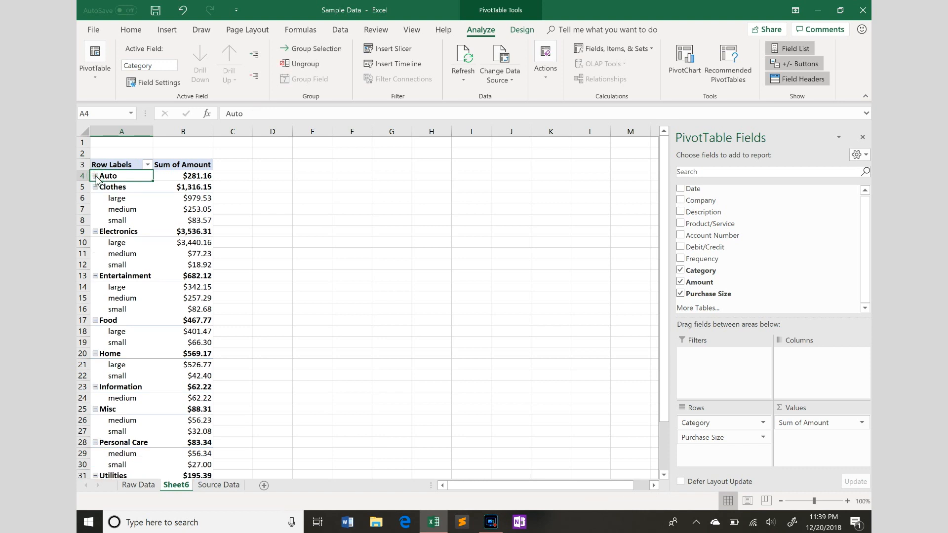
pyautogui.click(96, 176)
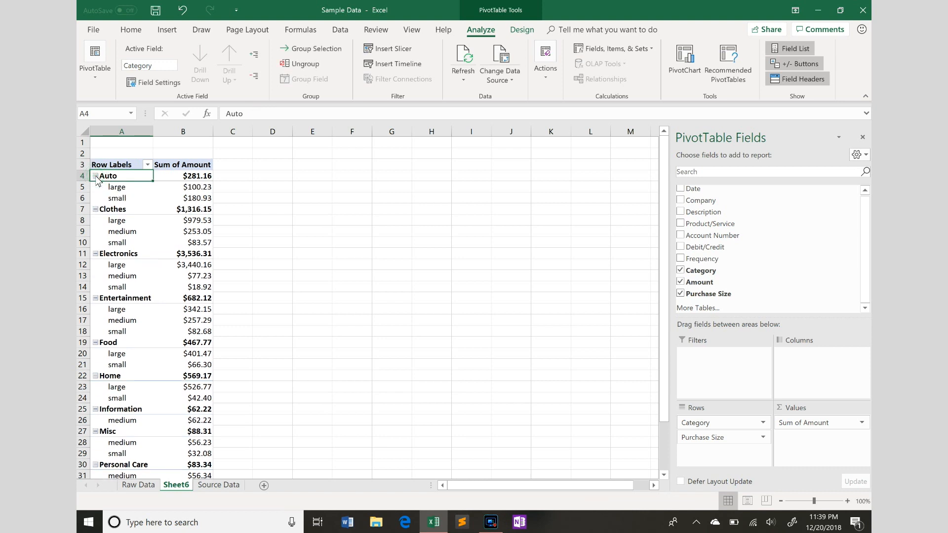
# - Move Purchase Size to the Columns area, check the grand totals, and remove the field from the PivotTable
pyautogui.moveTo(715, 438); pyautogui.dragTo(804, 370)
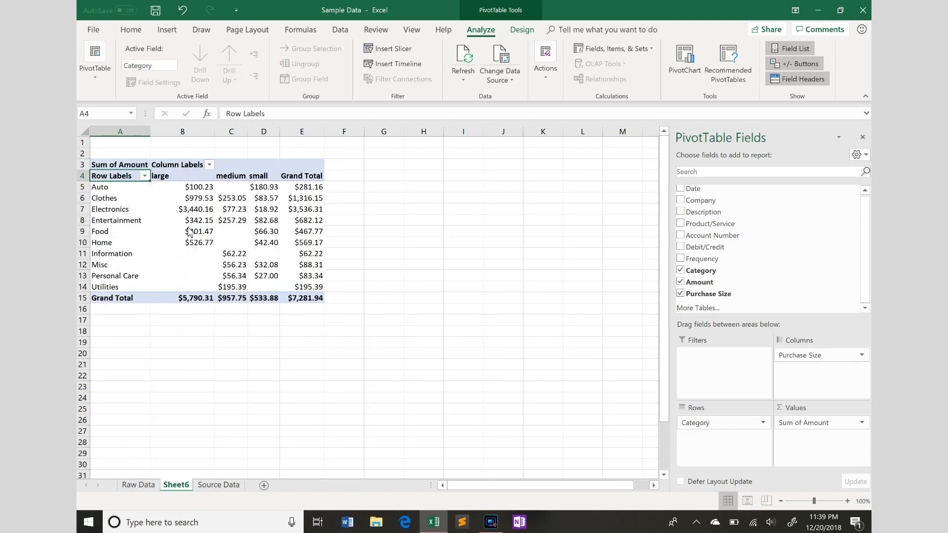
pyautogui.click(237, 297)
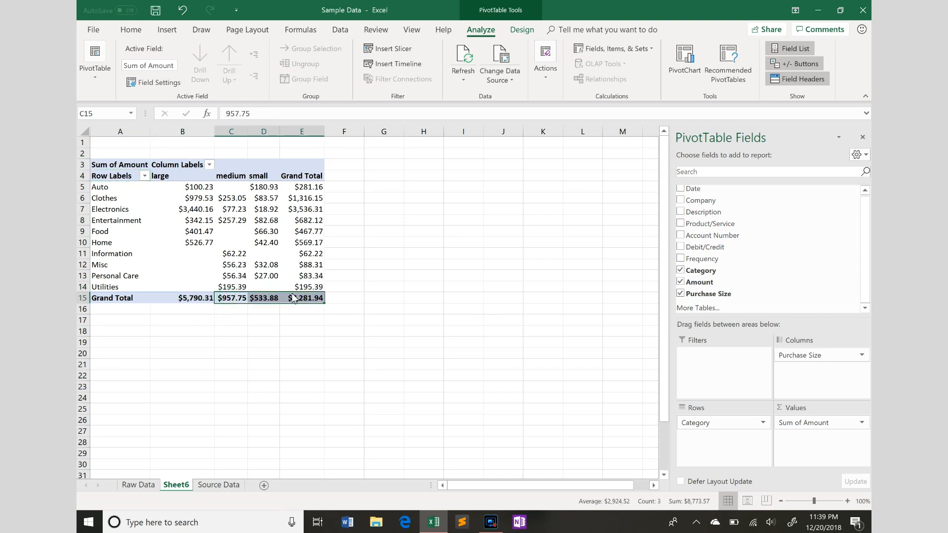
pyautogui.click(312, 187)
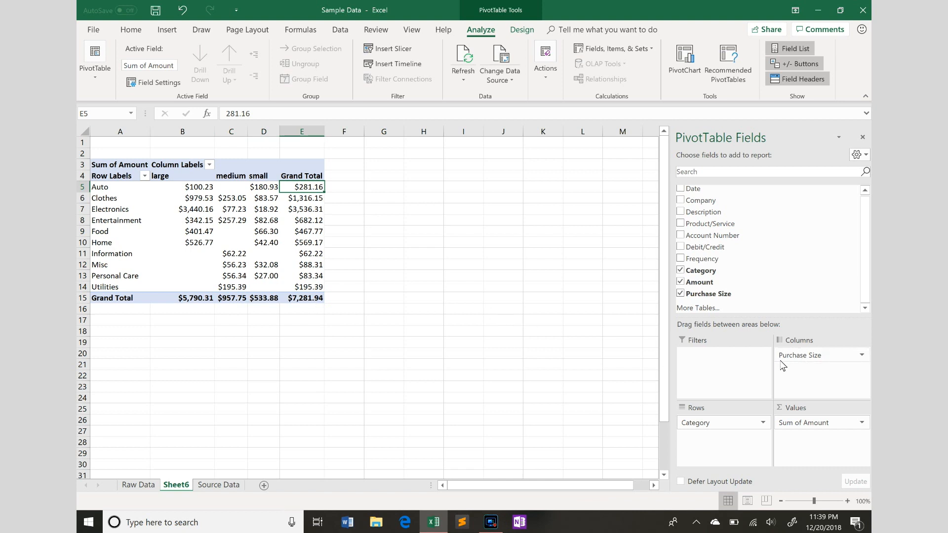
pyautogui.click(680, 294)
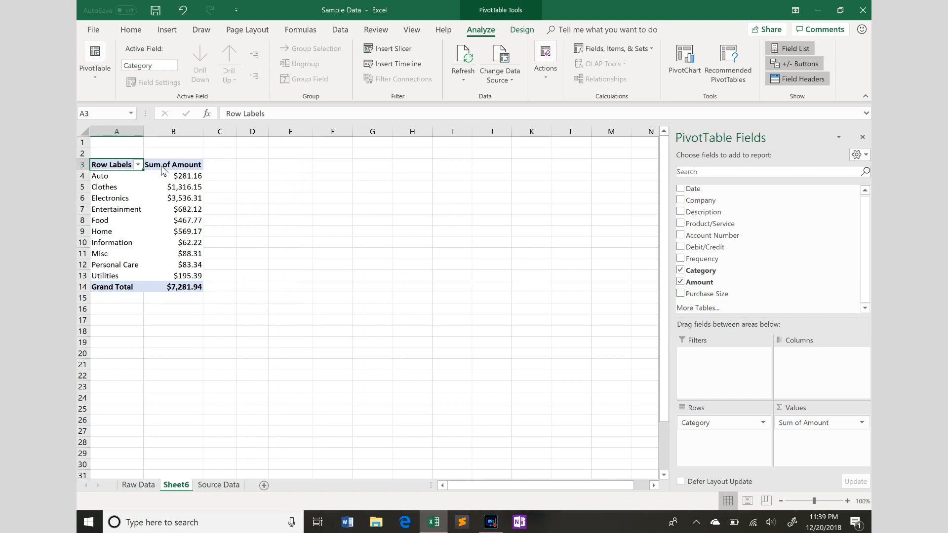
# - Insert a Clustered Bar PivotChart of the summed amounts by category
pyautogui.click(694, 73)
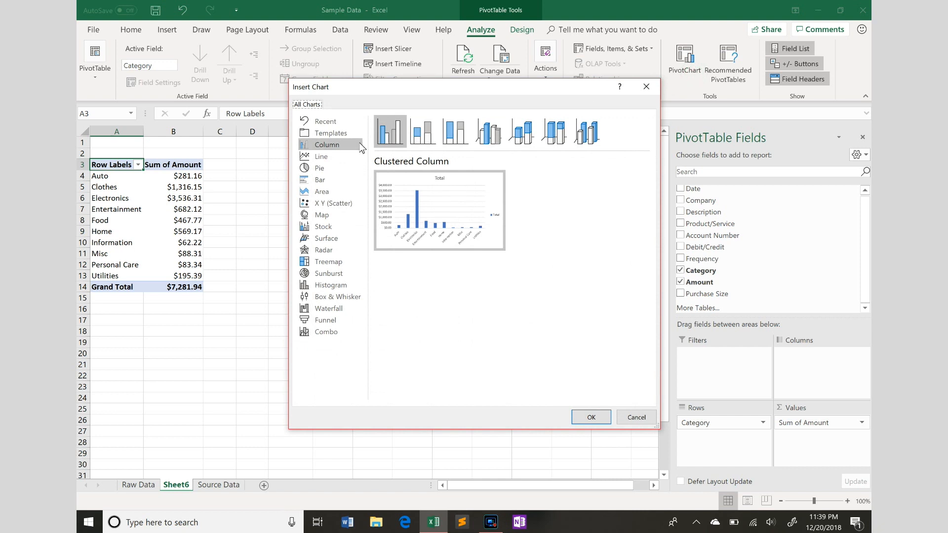
pyautogui.click(321, 182)
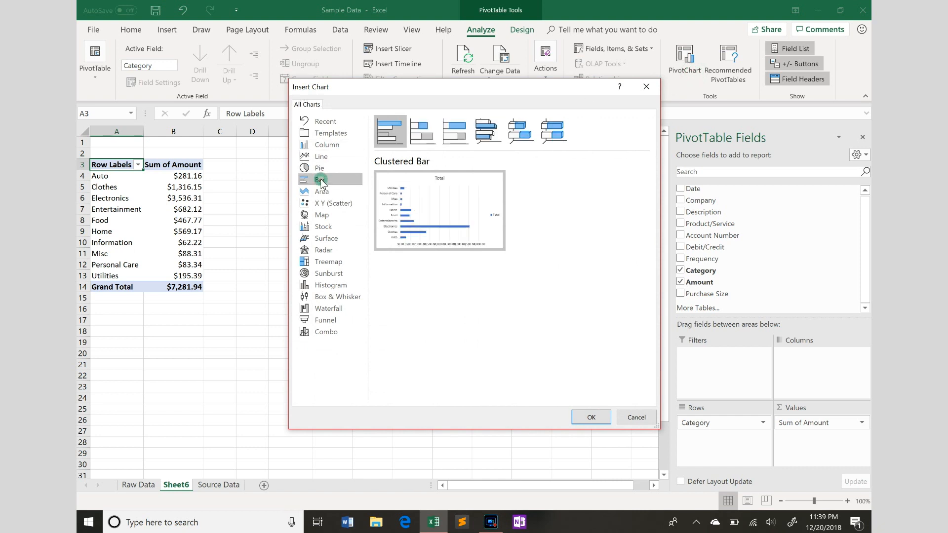
pyautogui.click(589, 417)
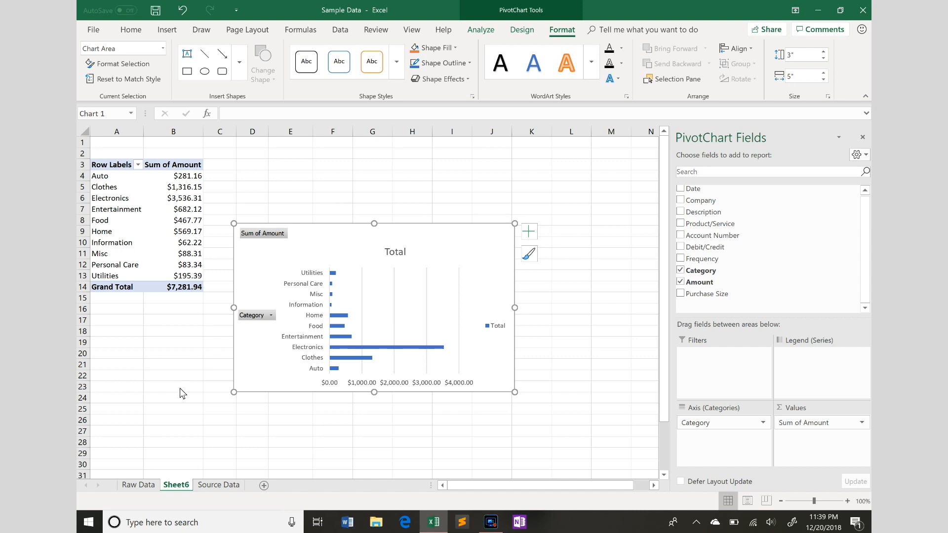
# - Delete the bar chart's title and legend
pyautogui.click(400, 260)
pyautogui.press('Delete')
pyautogui.click(501, 319)
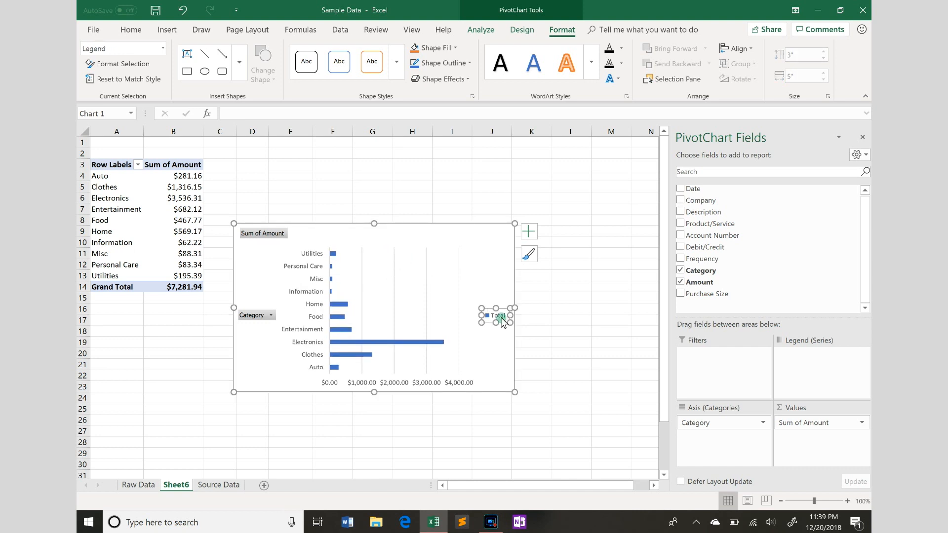
pyautogui.press('Delete')
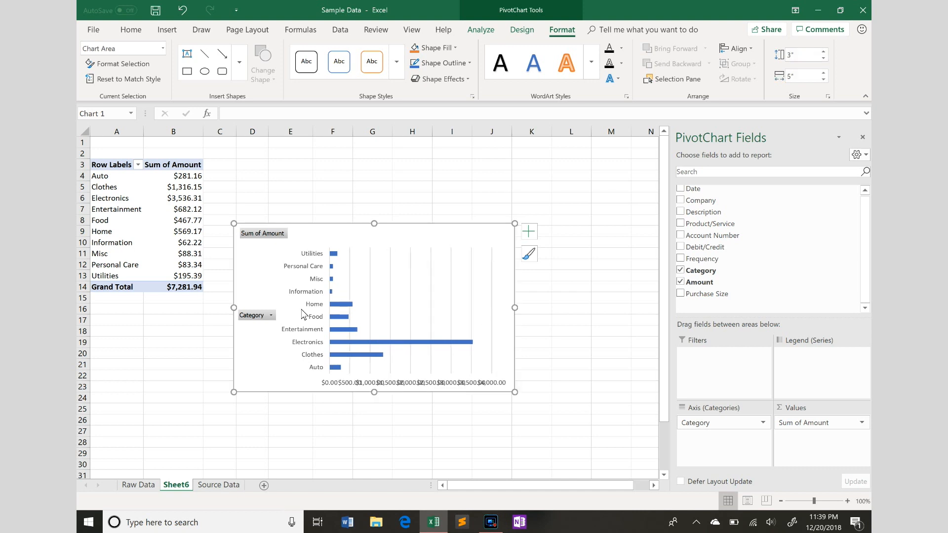
# - Filter the chart's Category field to show only Auto, Clothes and Electronics
pyautogui.click(263, 316)
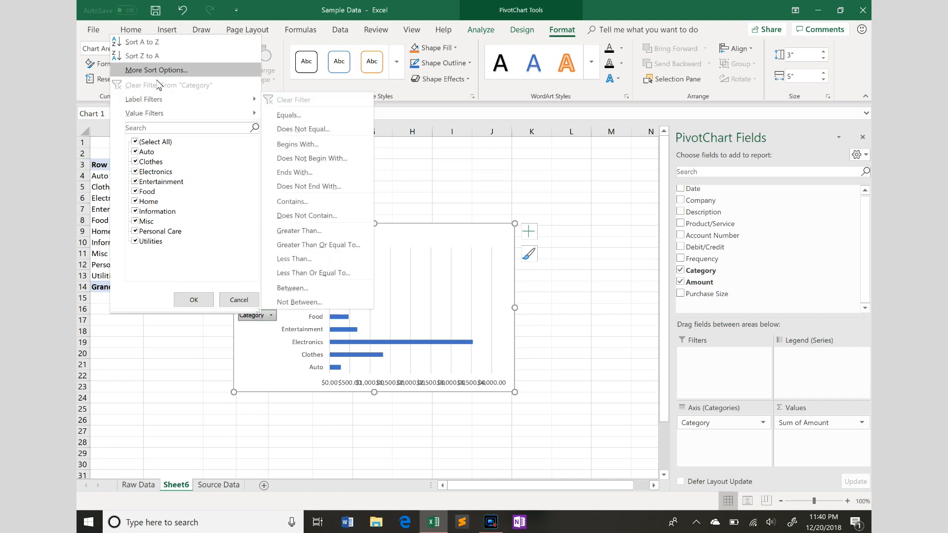
pyautogui.click(136, 143)
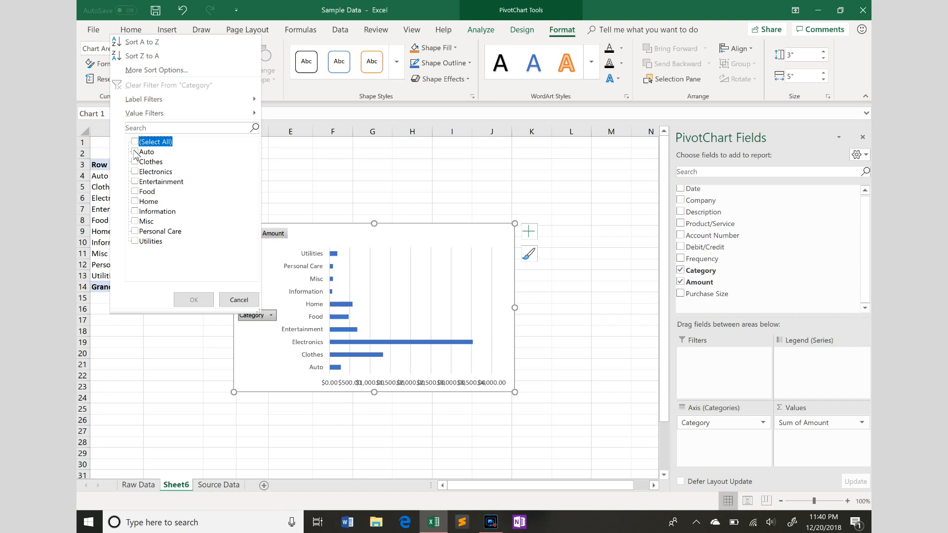
pyautogui.click(136, 152)
pyautogui.click(134, 162)
pyautogui.click(134, 172)
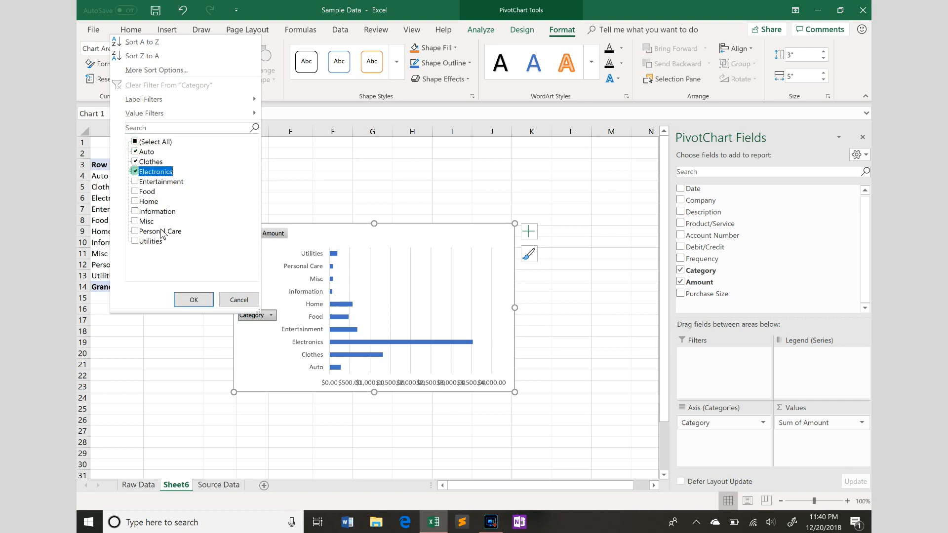
pyautogui.click(193, 300)
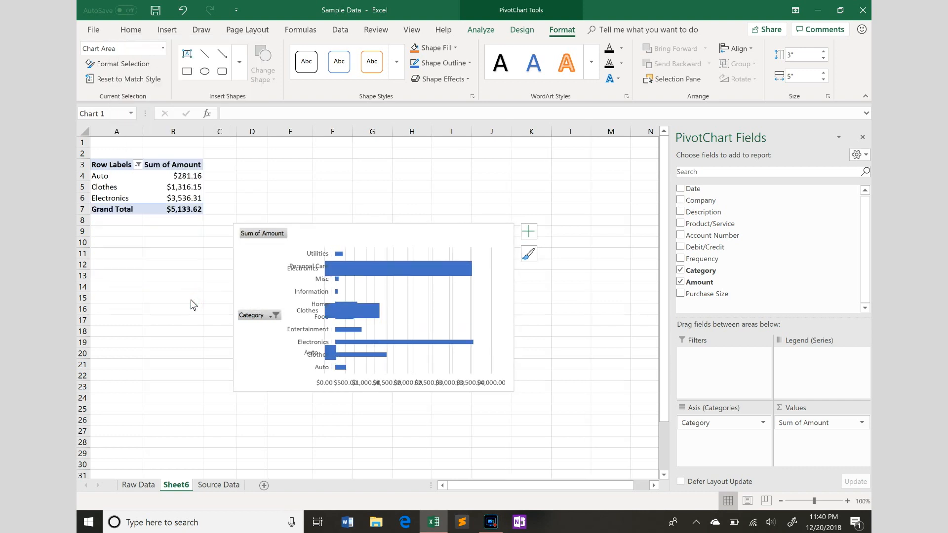
# - Reselect all categories in the chart's Category filter
pyautogui.click(272, 315)
pyautogui.click(138, 144)
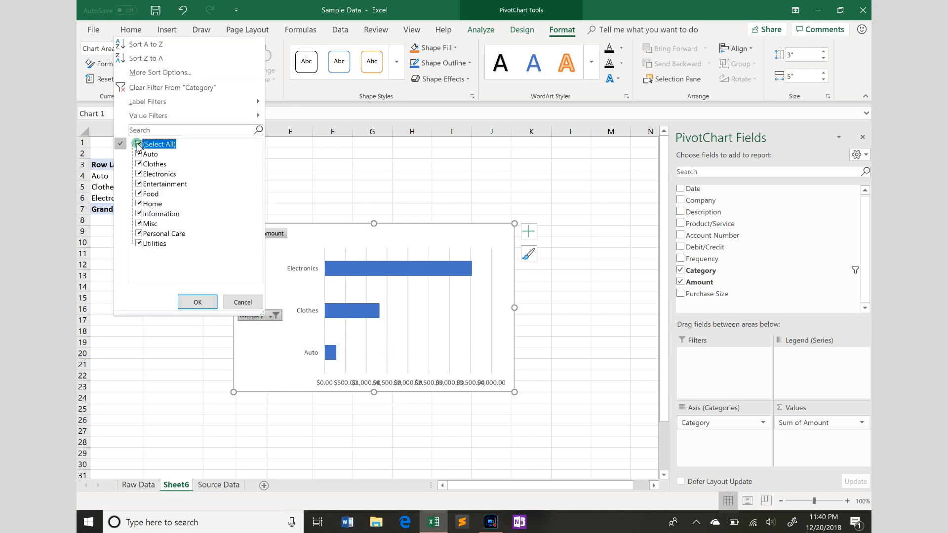
pyautogui.click(212, 300)
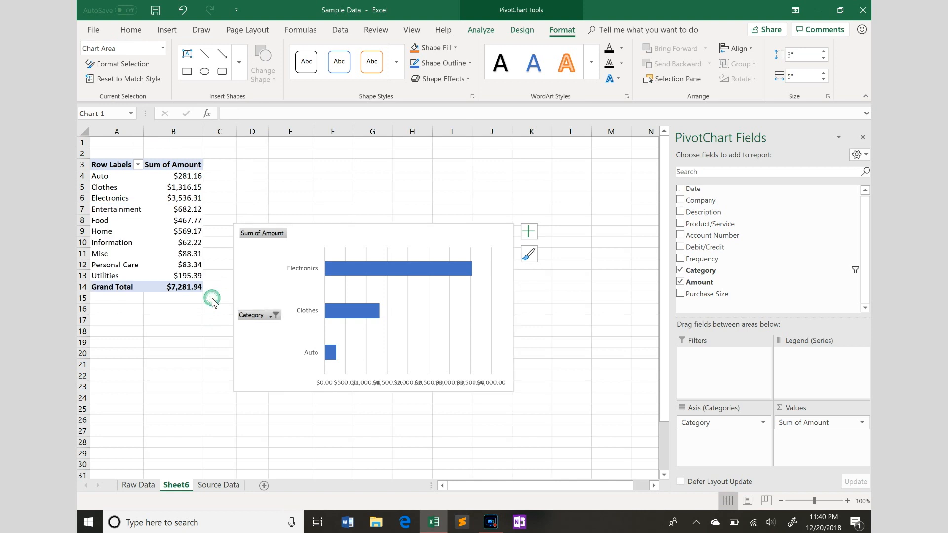
# - Hide all field buttons on the PivotChart and delete its horizontal value axis
pyautogui.rightClick(272, 318)
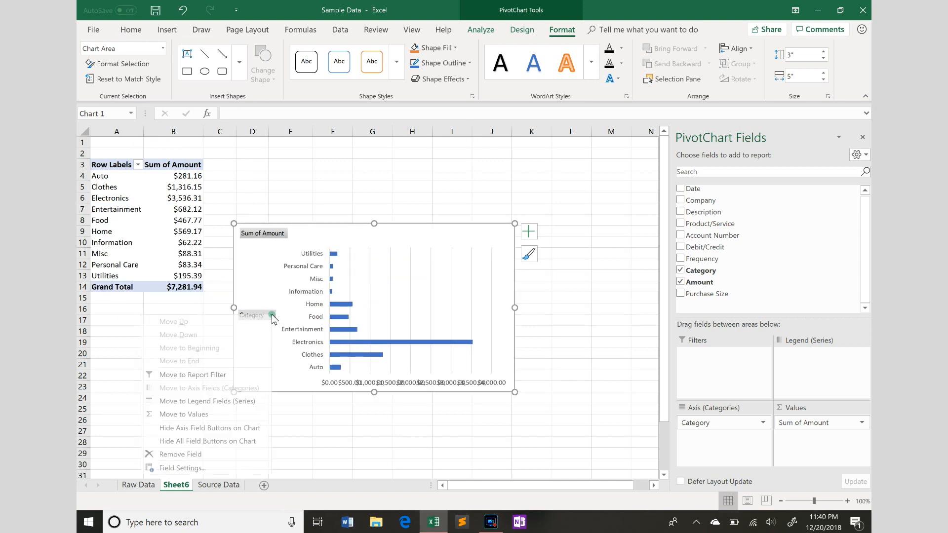
pyautogui.click(199, 441)
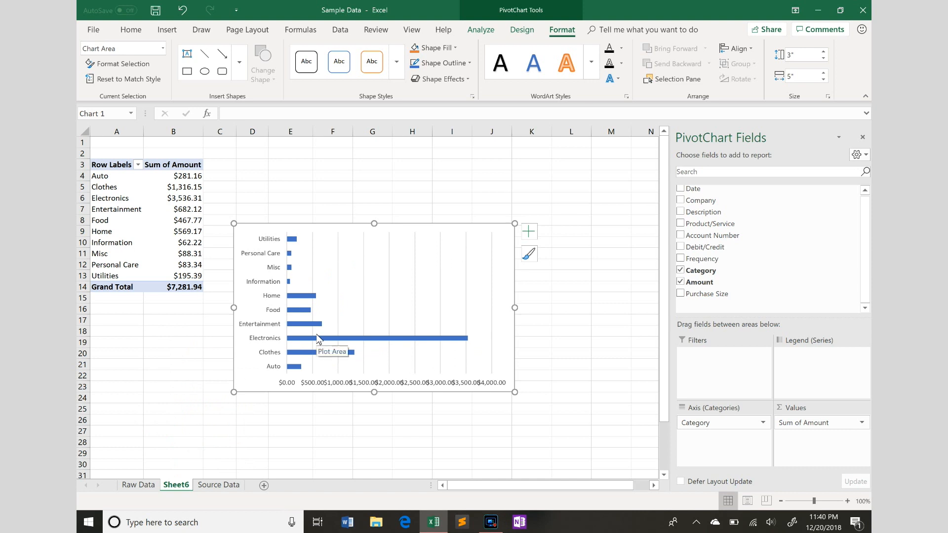
pyautogui.click(340, 385)
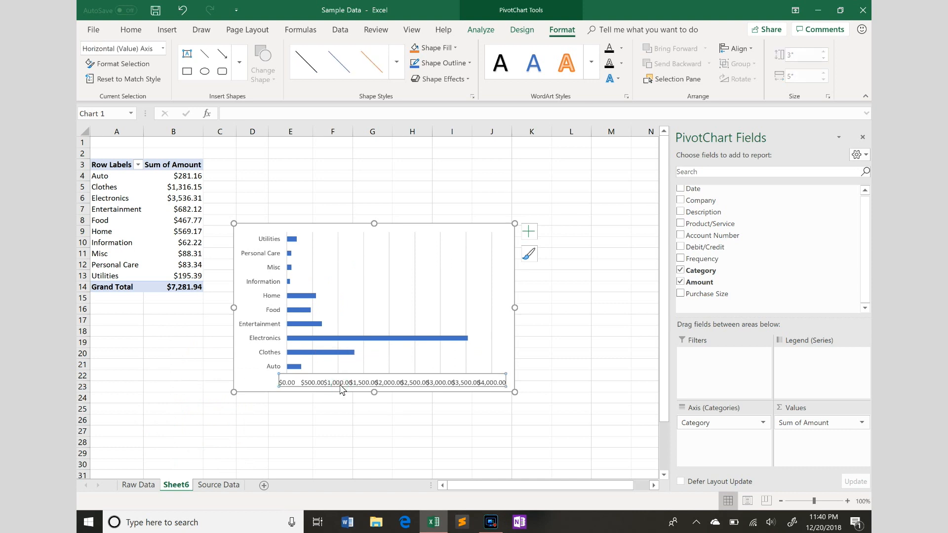
pyautogui.press('Delete')
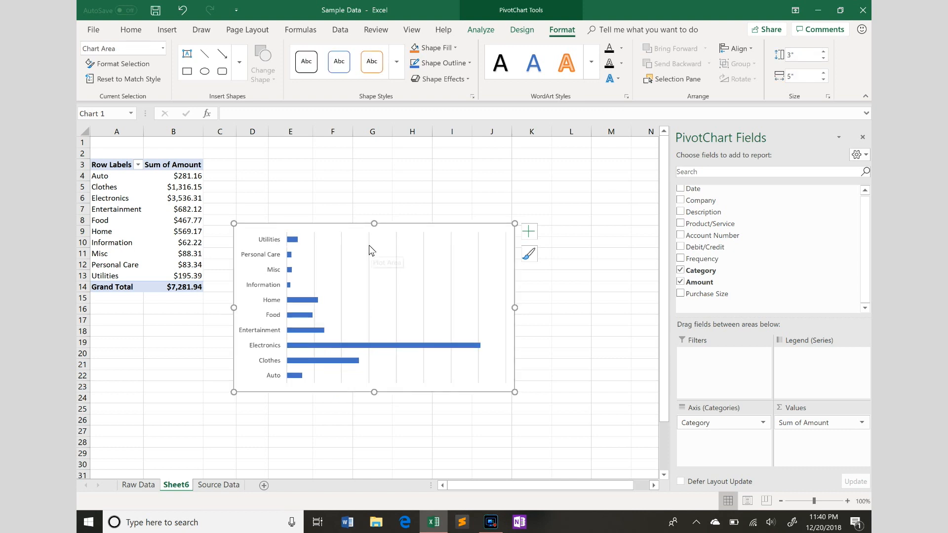
# - Delete the chart's vertical gridlines and enlarge the chart to about 4.3" high by 6.23" wide
pyautogui.click(369, 247)
pyautogui.press('Delete')
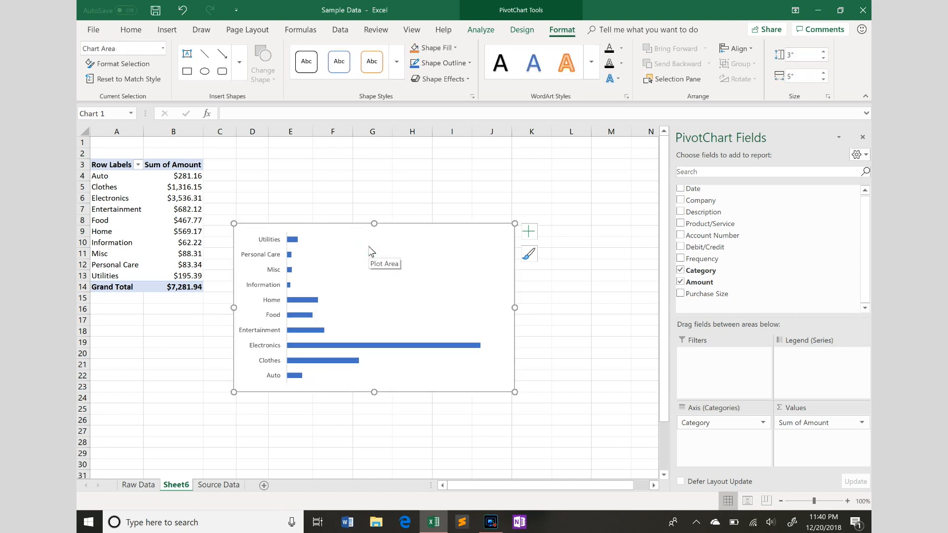
pyautogui.moveTo(515, 223); pyautogui.dragTo(584, 152)
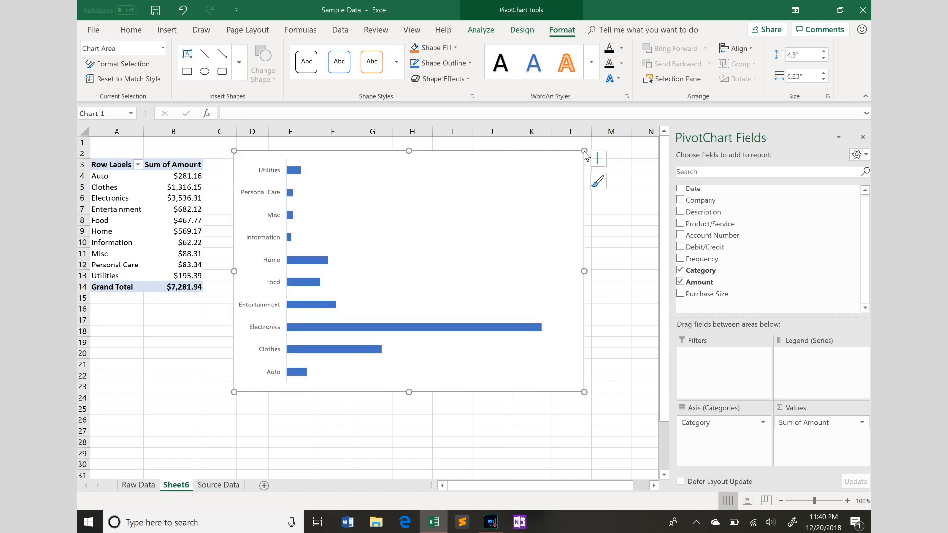
# - Give the chart's bar series a solid light green fill
pyautogui.click(398, 329)
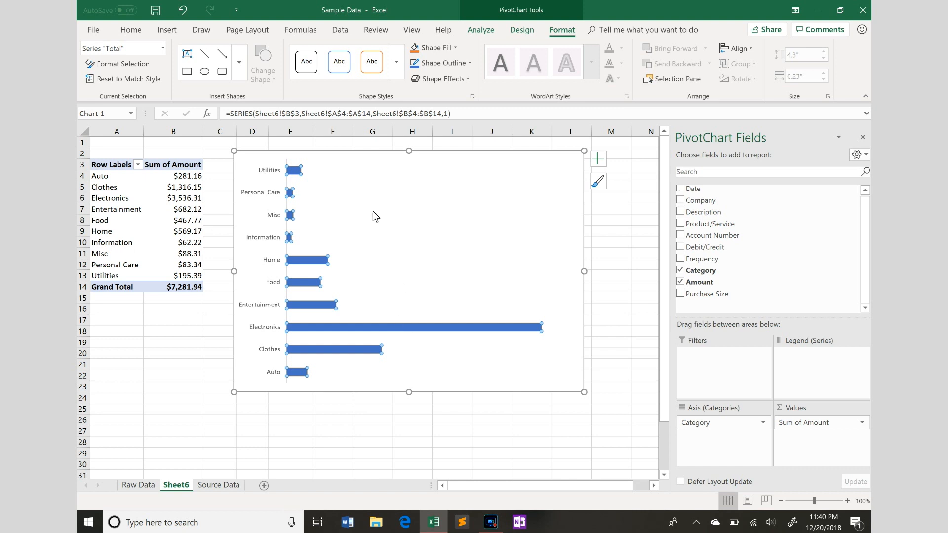
pyautogui.click(267, 197)
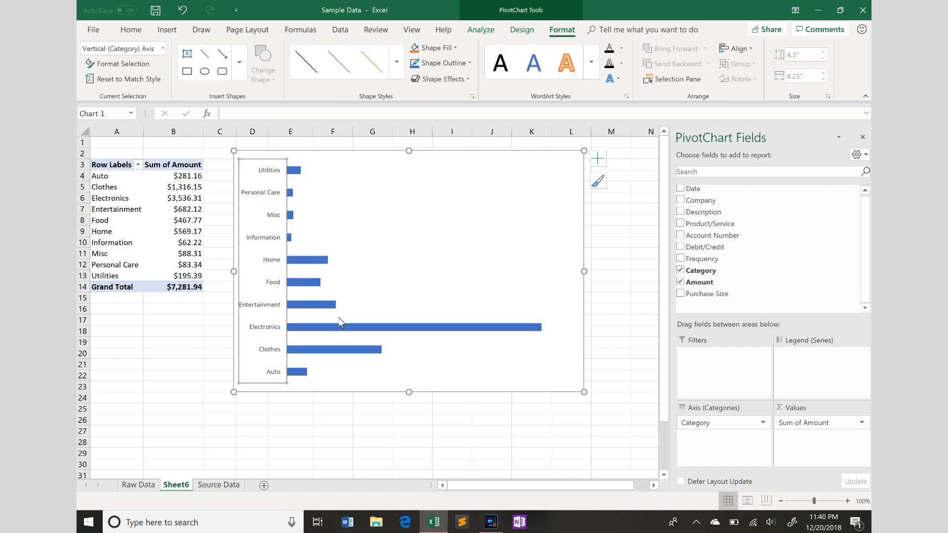
pyautogui.click(353, 328)
pyautogui.doubleClick(354, 328)
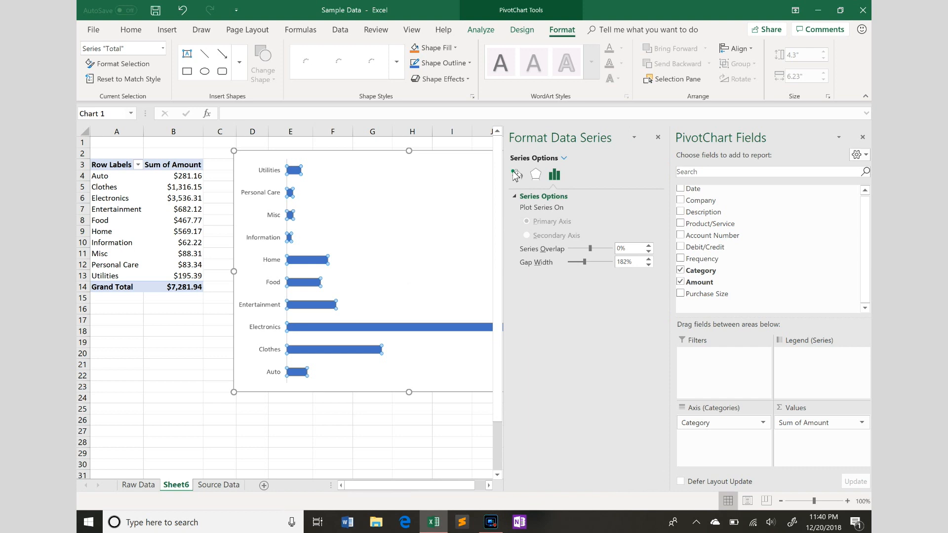
pyautogui.click(515, 175)
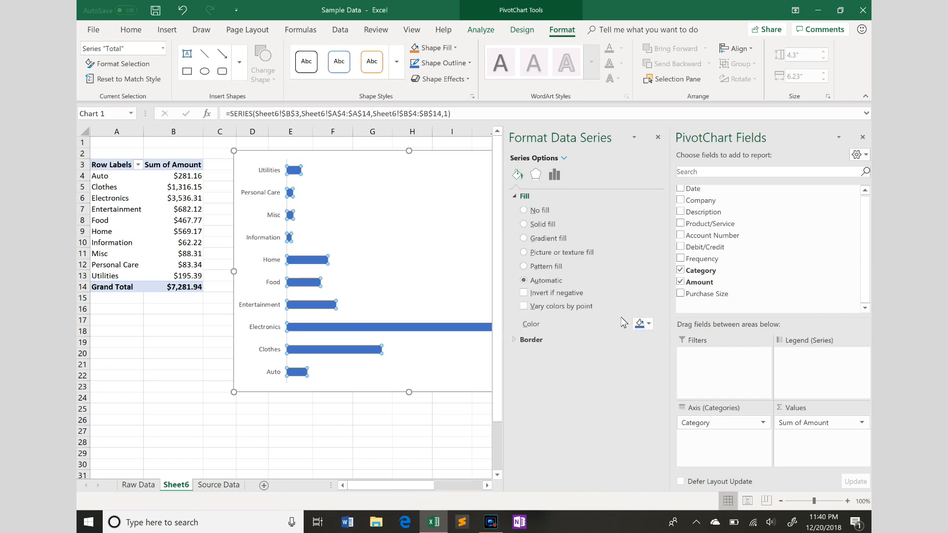
pyautogui.click(644, 324)
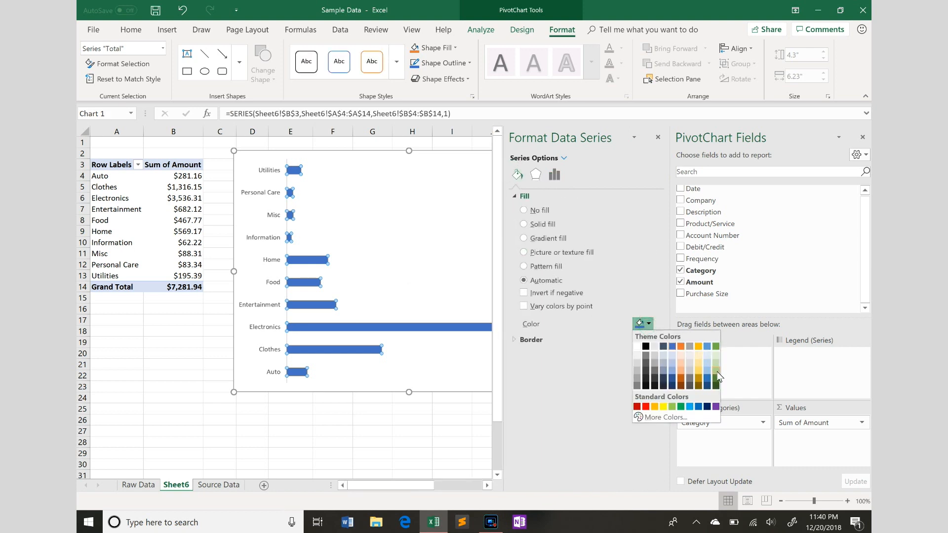
pyautogui.click(716, 371)
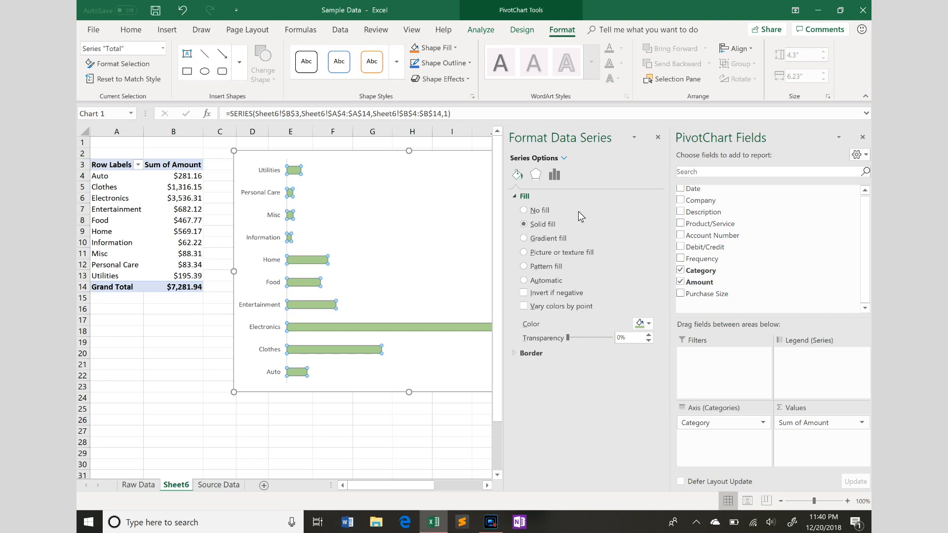
# - Thicken the bars by reducing the series gap width to 38%, and close the series formatting
pyautogui.click(552, 175)
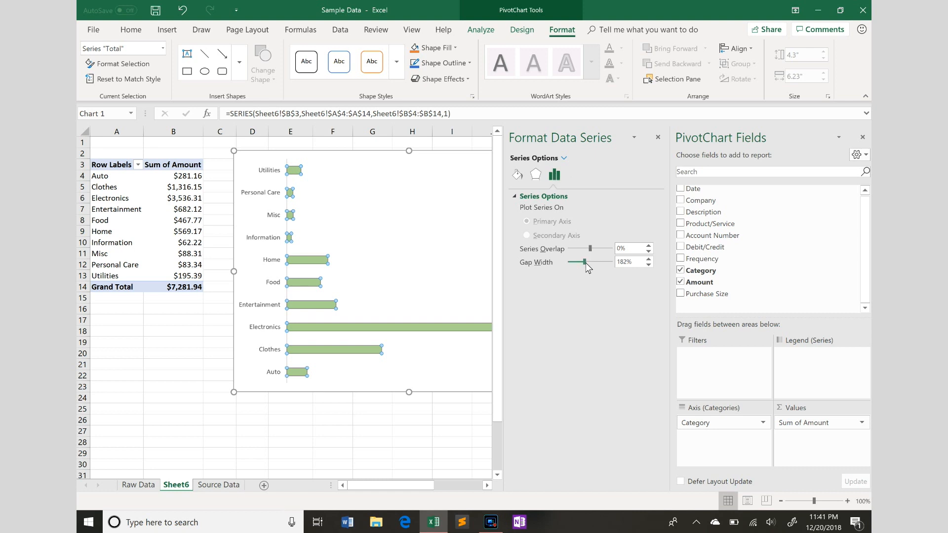
pyautogui.moveTo(582, 264); pyautogui.dragTo(573, 263)
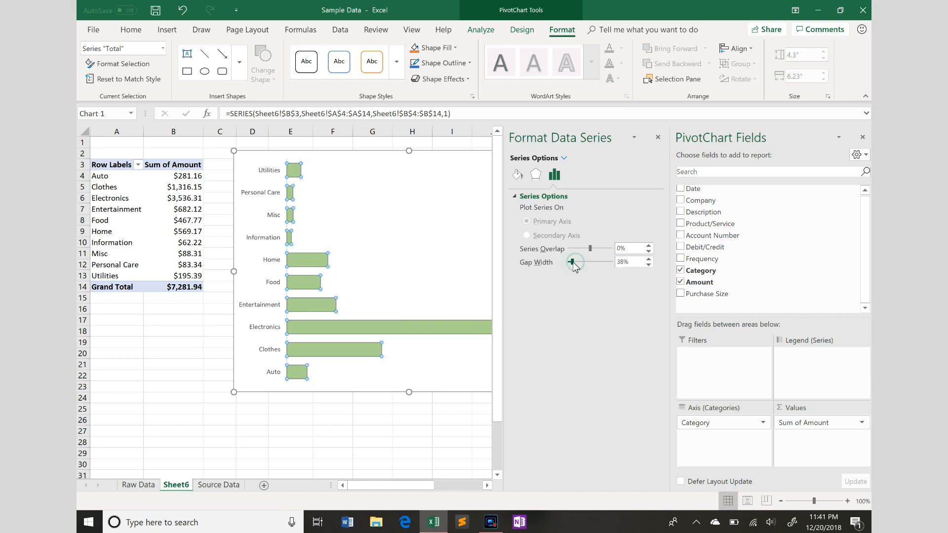
pyautogui.click(658, 137)
pyautogui.click(423, 431)
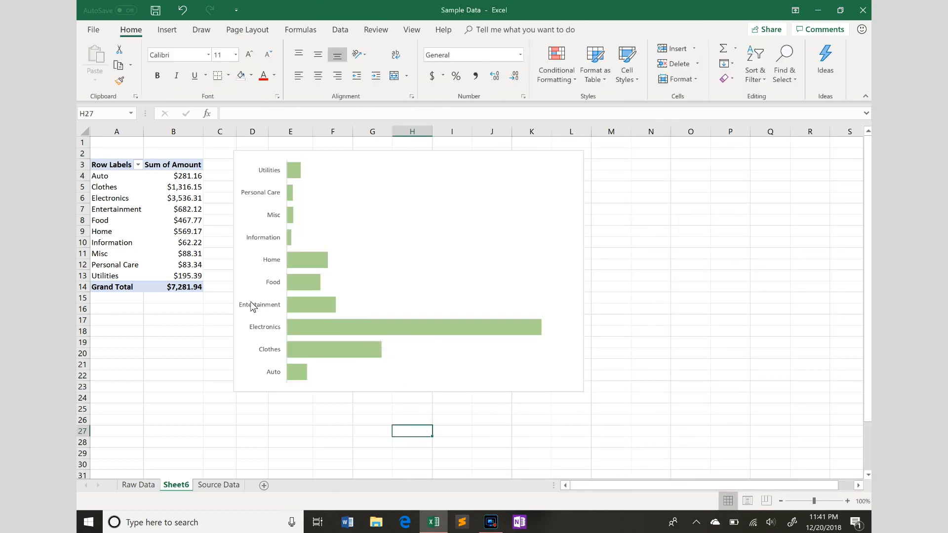
# - Set the category axis labels to Arial, size 11
pyautogui.click(266, 171)
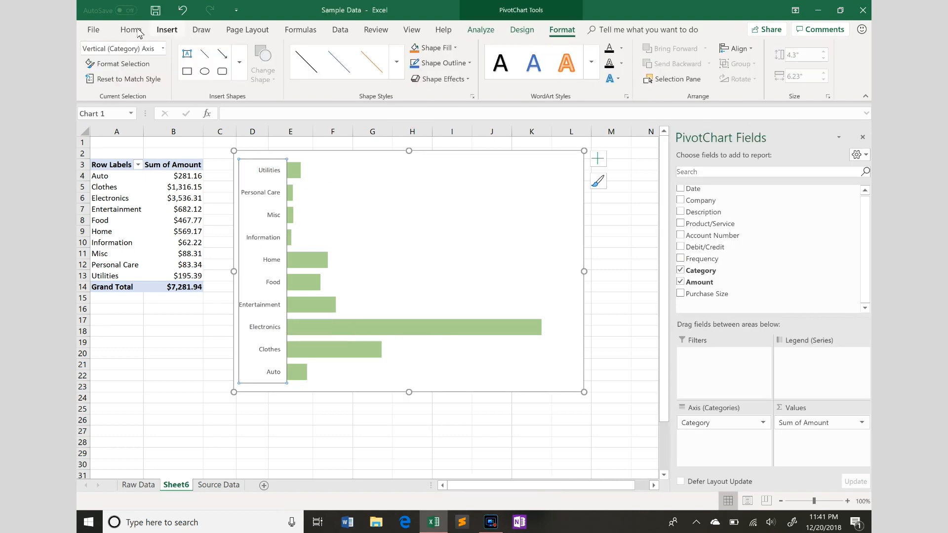
pyautogui.click(131, 30)
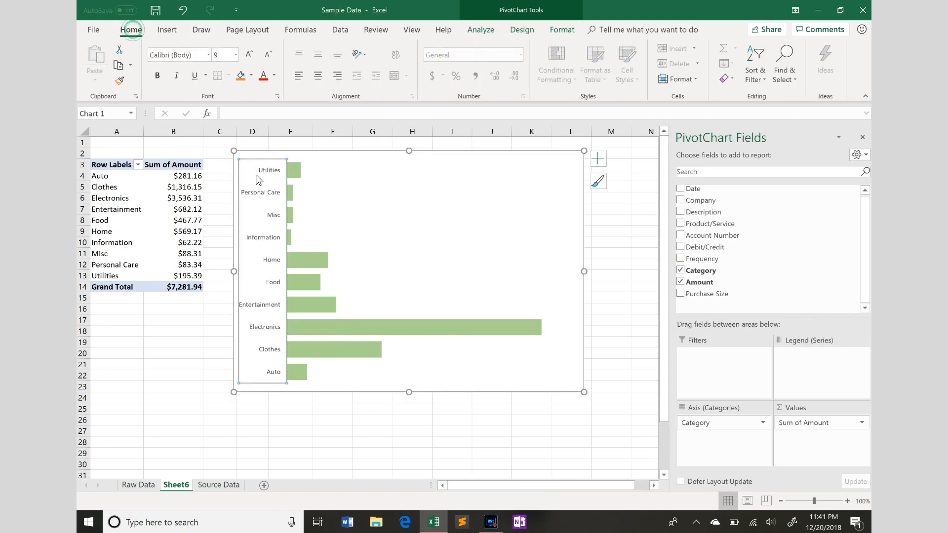
pyautogui.click(208, 55)
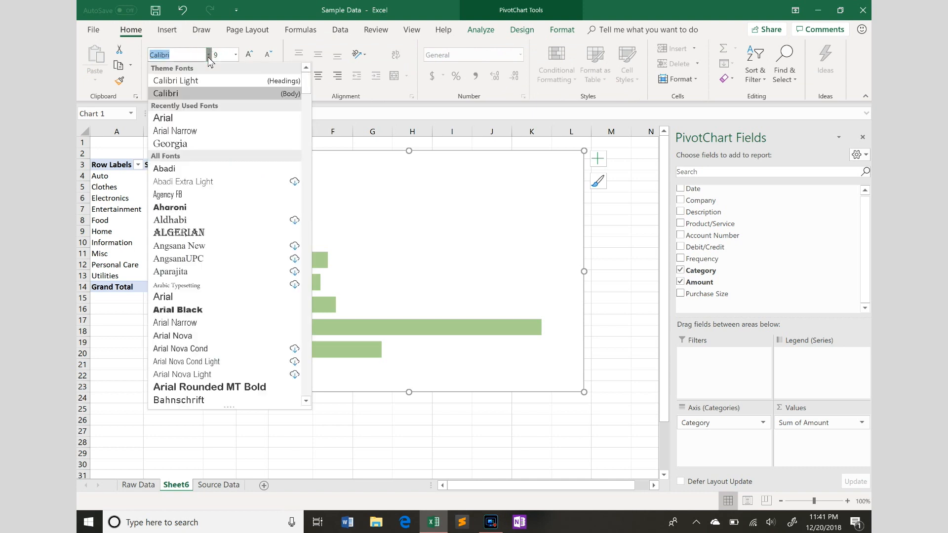
pyautogui.click(186, 117)
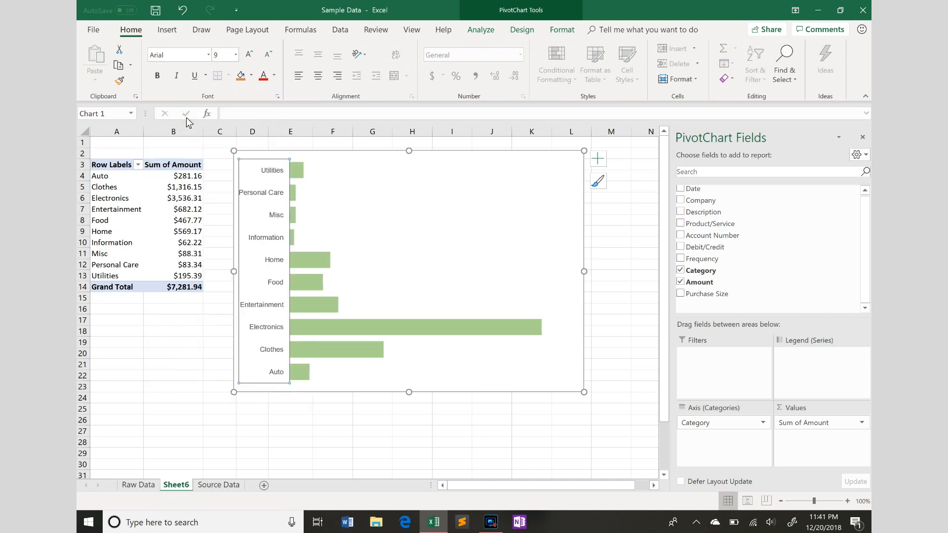
pyautogui.click(236, 55)
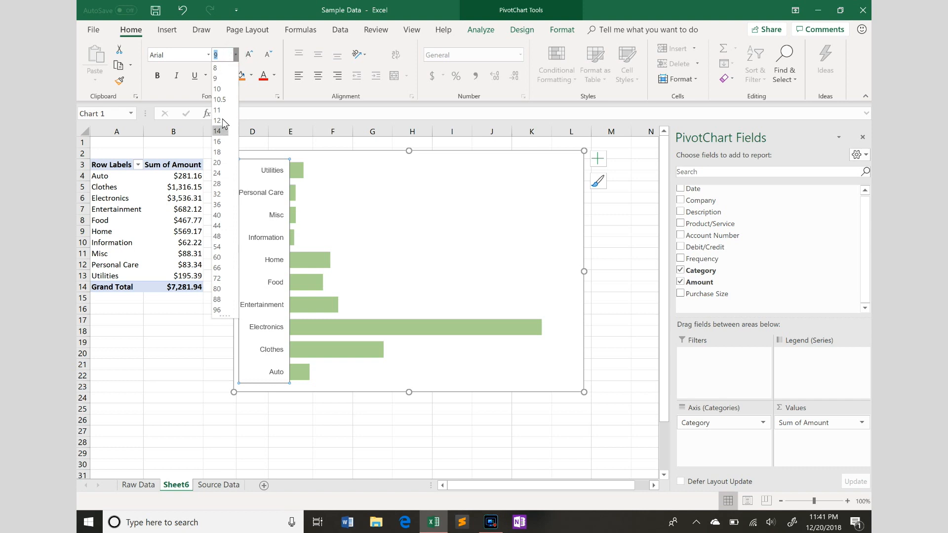
pyautogui.click(217, 109)
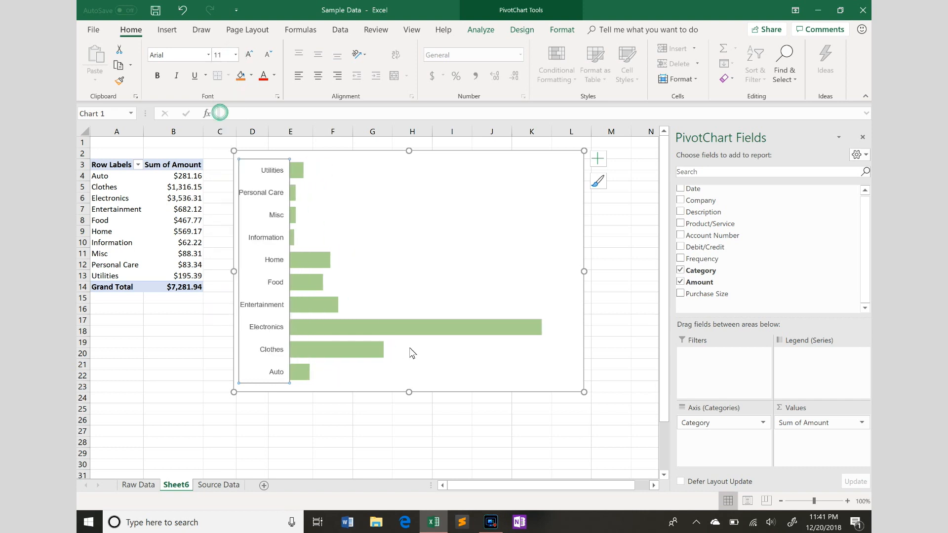
pyautogui.click(477, 412)
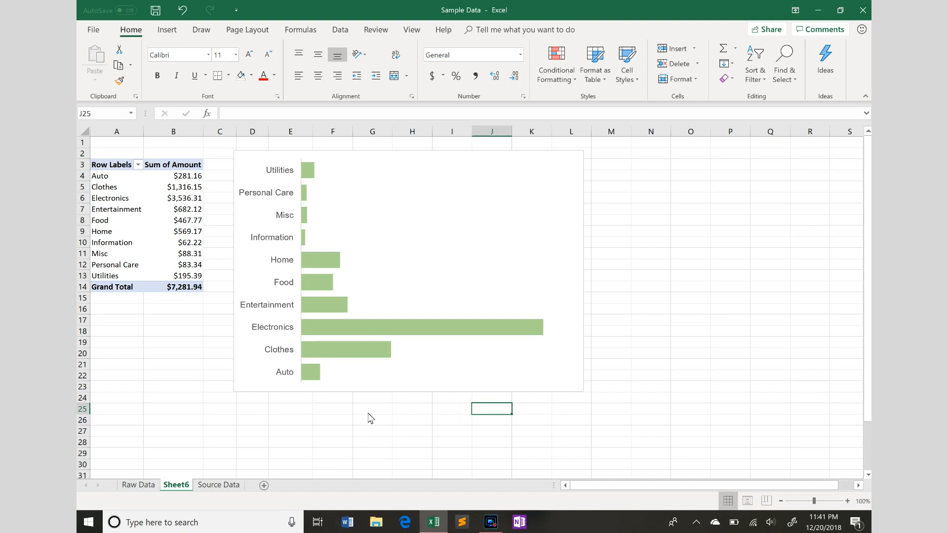
# - Add data labels showing the amounts to the chart's bars
pyautogui.click(426, 326)
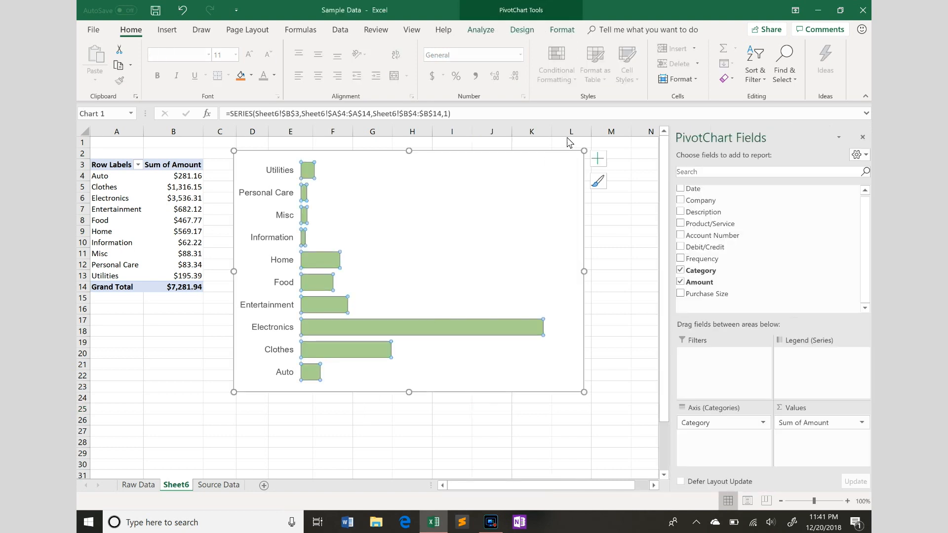
pyautogui.click(599, 160)
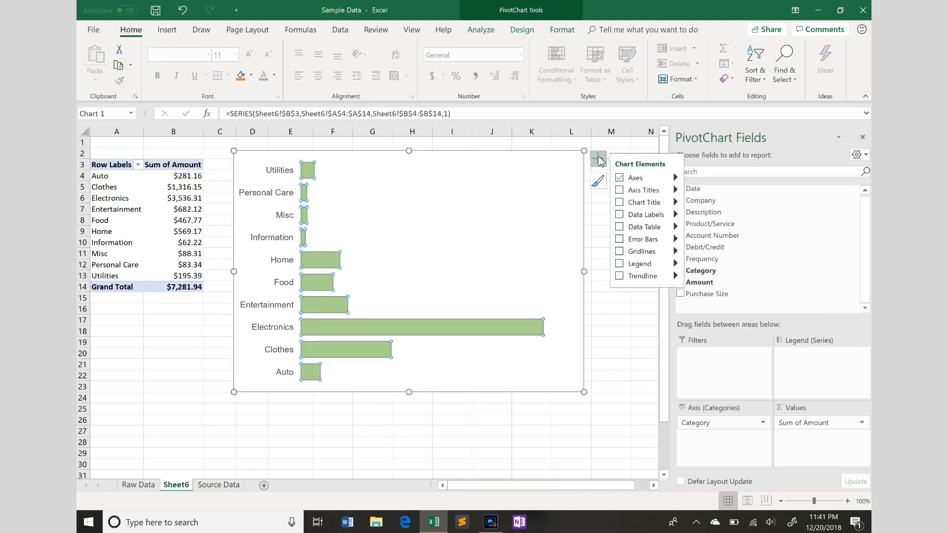
pyautogui.click(637, 215)
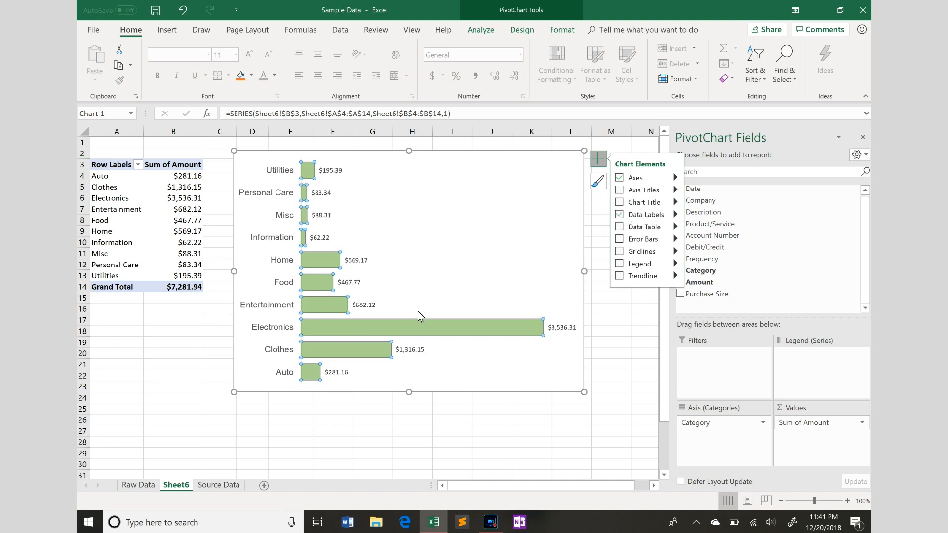
pyautogui.click(460, 436)
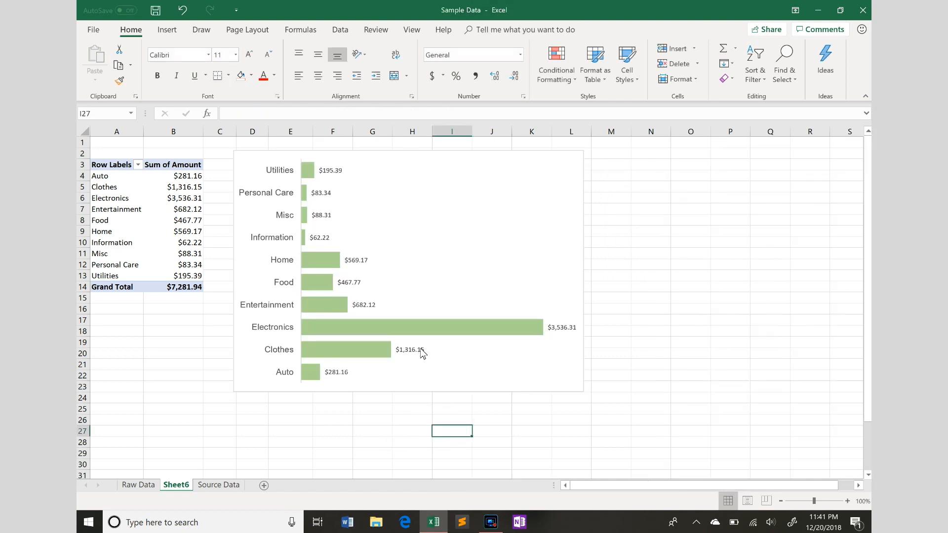
# - Change the font of the bars' data labels to Arial
pyautogui.click(413, 350)
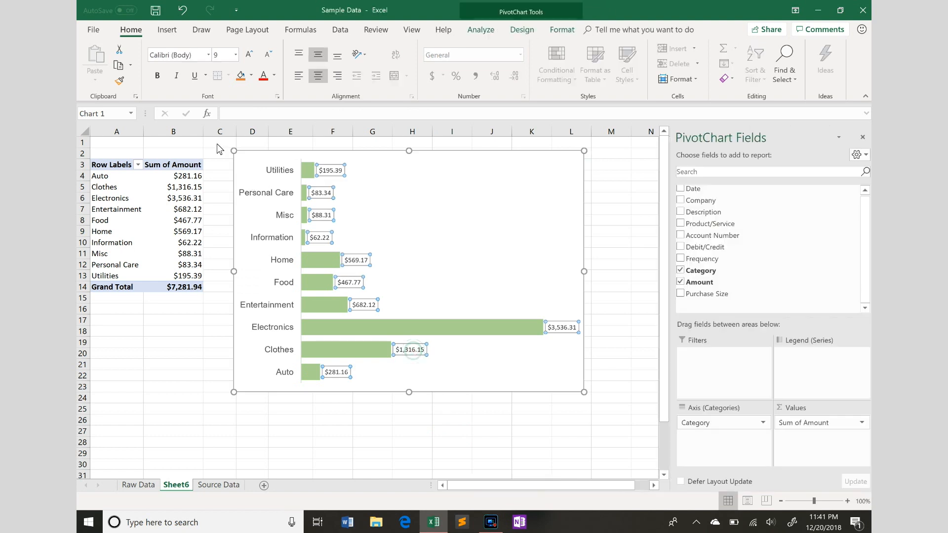
pyautogui.click(208, 54)
pyautogui.click(171, 117)
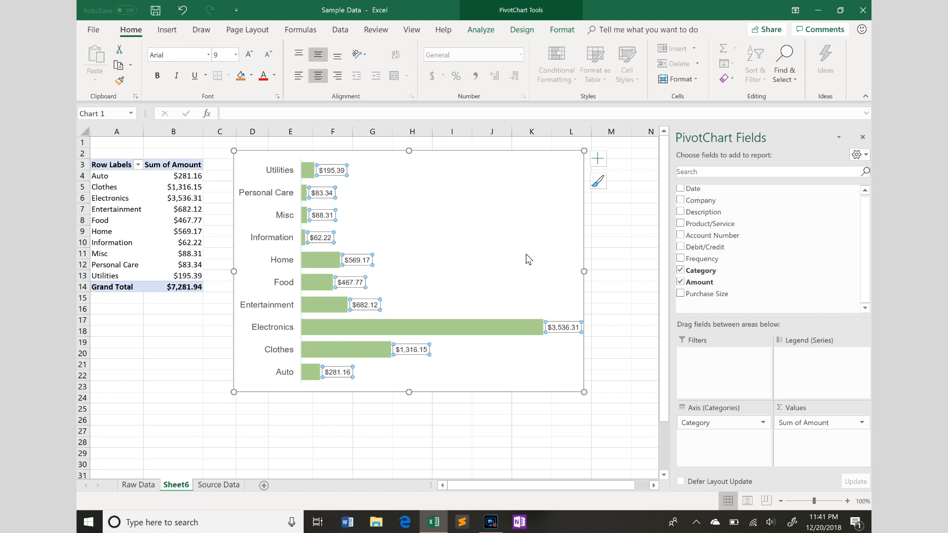
pyautogui.click(628, 197)
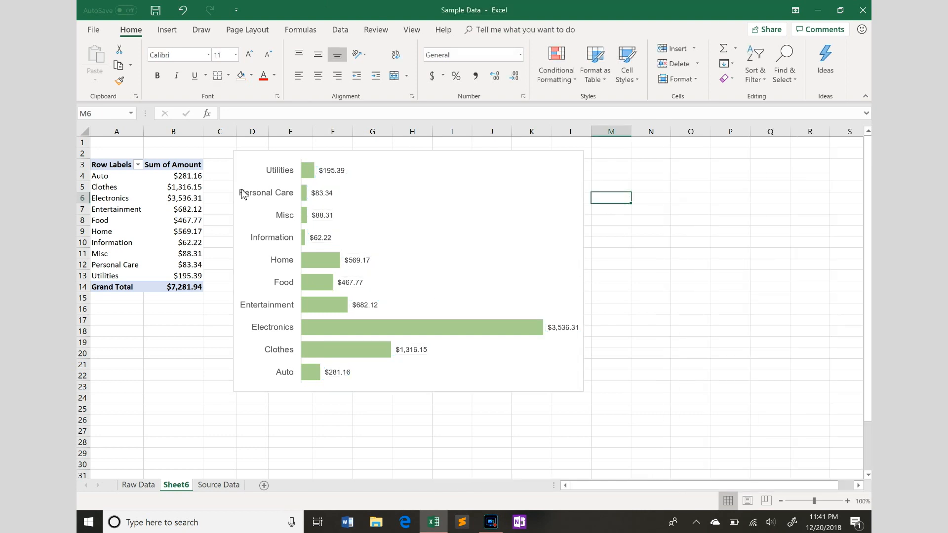